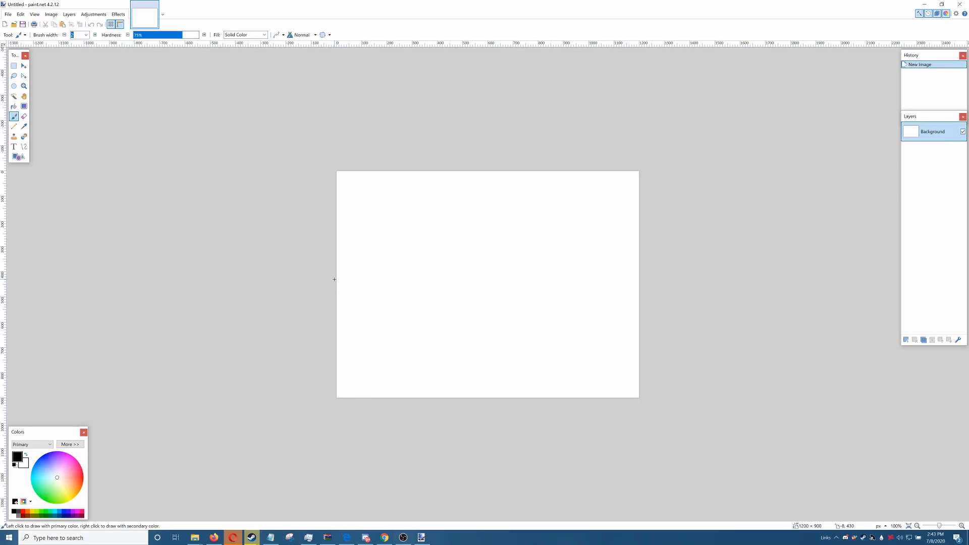
# Step: Paint a looping black brush line across the canvas and erase a lasso-selected area of about 250 × 218 px around its lower tail
pyautogui.moveTo(394, 229)
pyautogui.mouseDown()
pyautogui.moveTo(409, 255)
pyautogui.moveTo(385, 346)
pyautogui.moveTo(424, 305)
pyautogui.mouseUp()
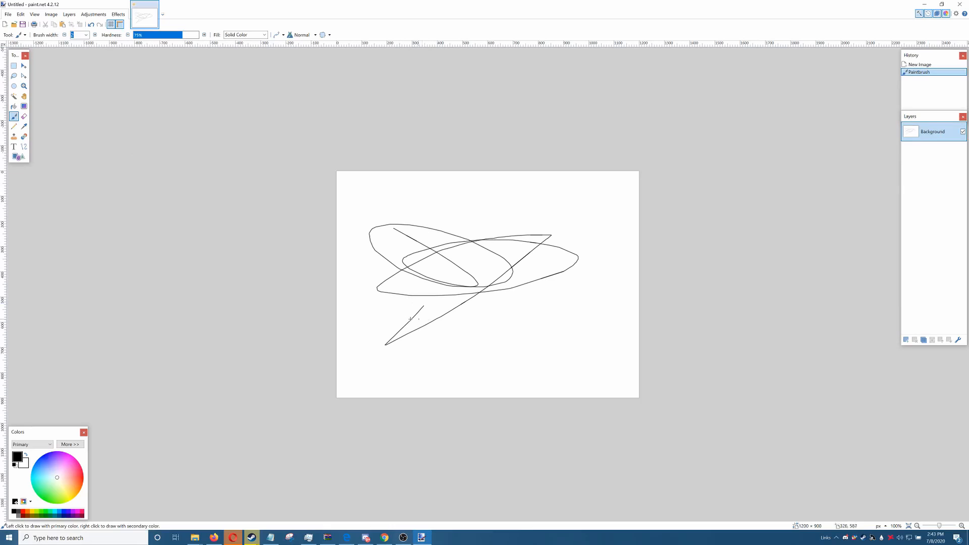
pyautogui.click(14, 76)
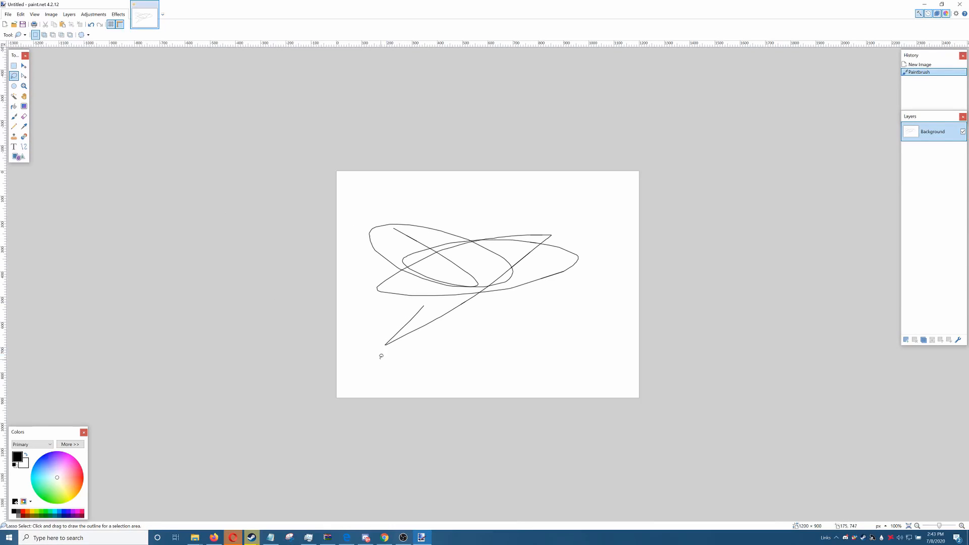
pyautogui.moveTo(381, 358)
pyautogui.mouseDown()
pyautogui.moveTo(395, 314)
pyautogui.moveTo(427, 305)
pyautogui.moveTo(426, 342)
pyautogui.mouseUp()
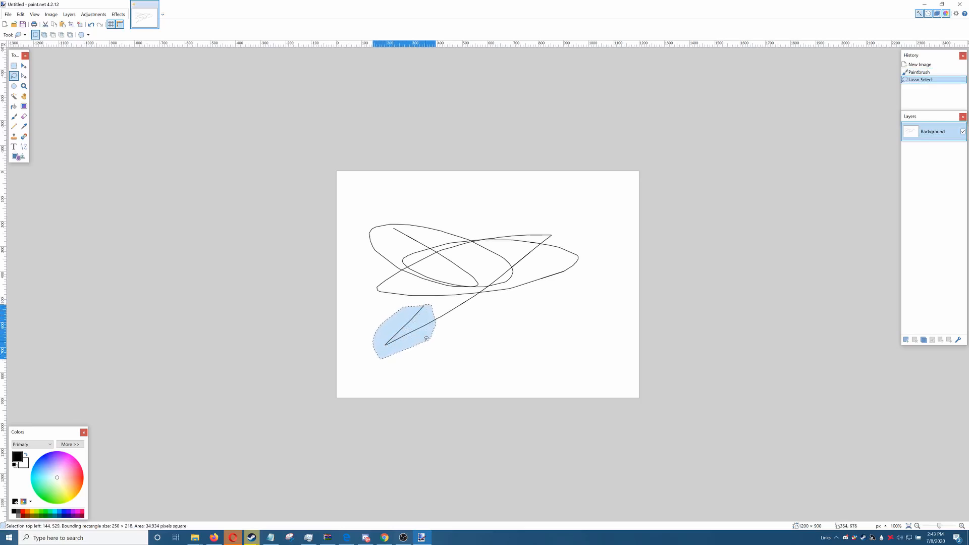
pyautogui.press('Delete')
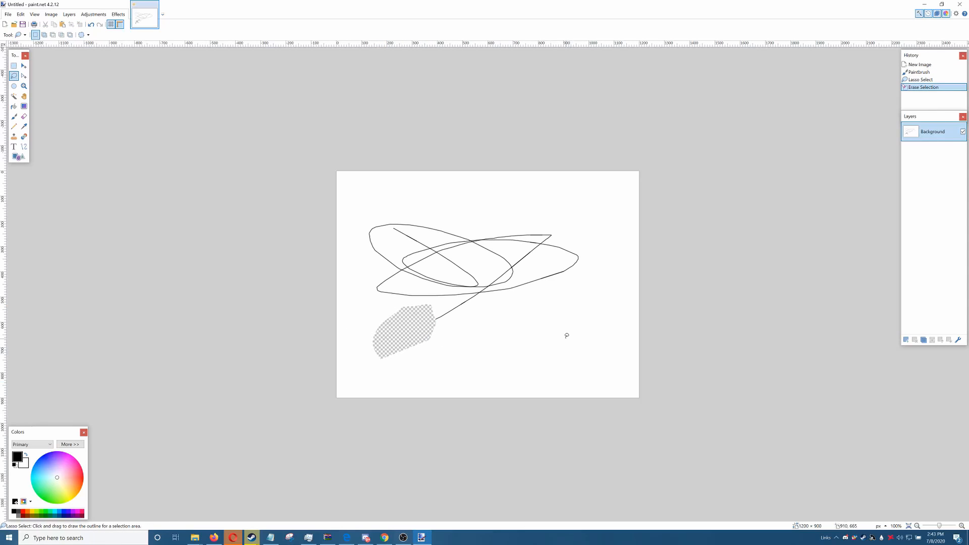
# Step: Undo the erased area, the lasso selection and the brush stroke
pyautogui.hotkey('ctrl', 'z')
pyautogui.hotkey('ctrl', 'z')
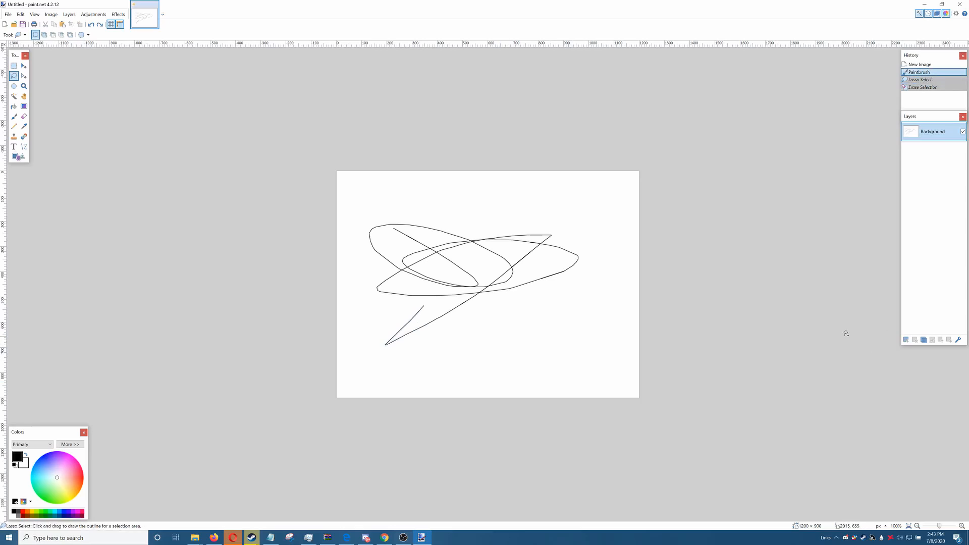
pyautogui.hotkey('ctrl', 'z')
# Step: Add a new layer and make two freehand lasso selections, about 517 × 170 px and about 448 × 198 px
pyautogui.click(907, 340)
pyautogui.moveTo(487, 238)
pyautogui.mouseDown()
pyautogui.moveTo(581, 261)
pyautogui.moveTo(520, 278)
pyautogui.mouseUp()
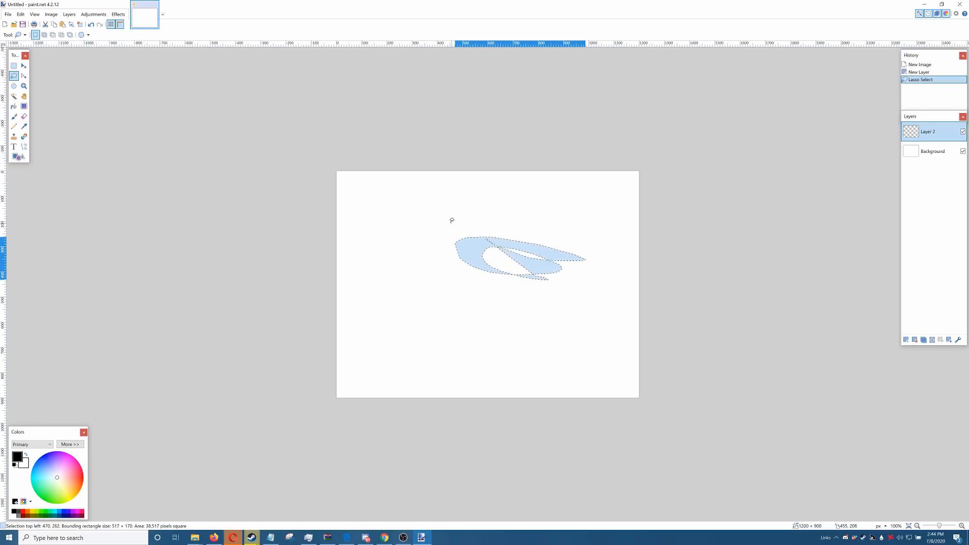
pyautogui.moveTo(452, 221)
pyautogui.mouseDown()
pyautogui.moveTo(236, 132)
pyautogui.moveTo(210, 106)
pyautogui.mouseUp()
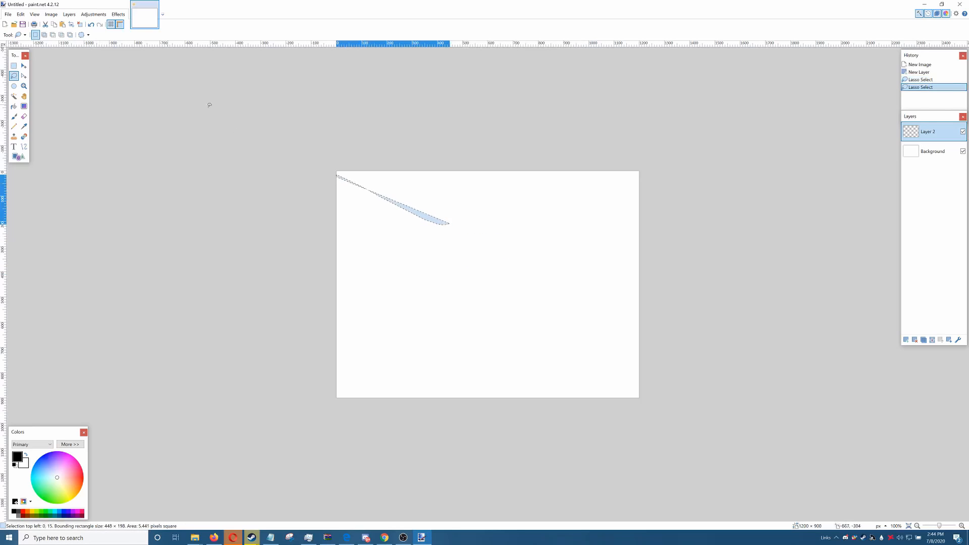
# Step: Make a rectangular selection near the middle of the canvas and deselect it
pyautogui.click(15, 67)
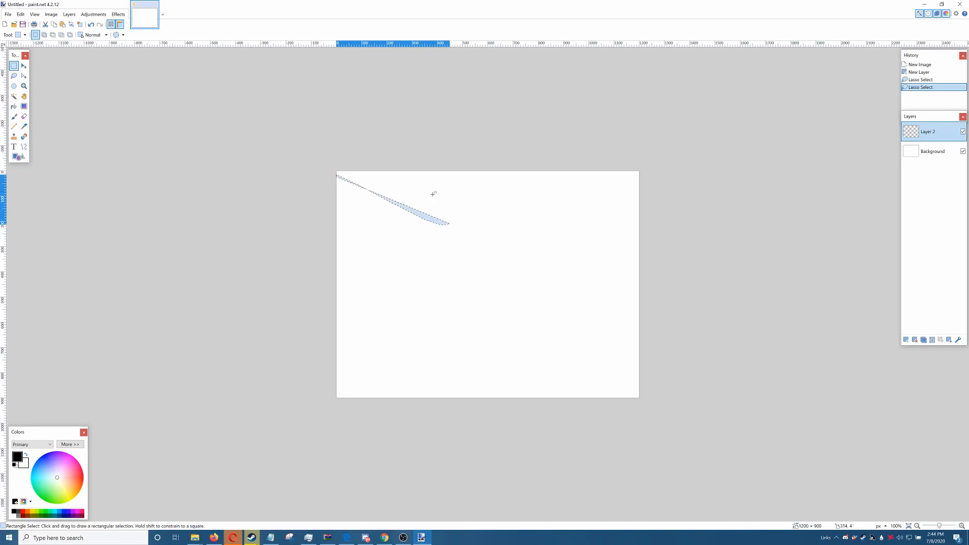
pyautogui.moveTo(436, 230); pyautogui.dragTo(523, 286)
pyautogui.click(558, 277)
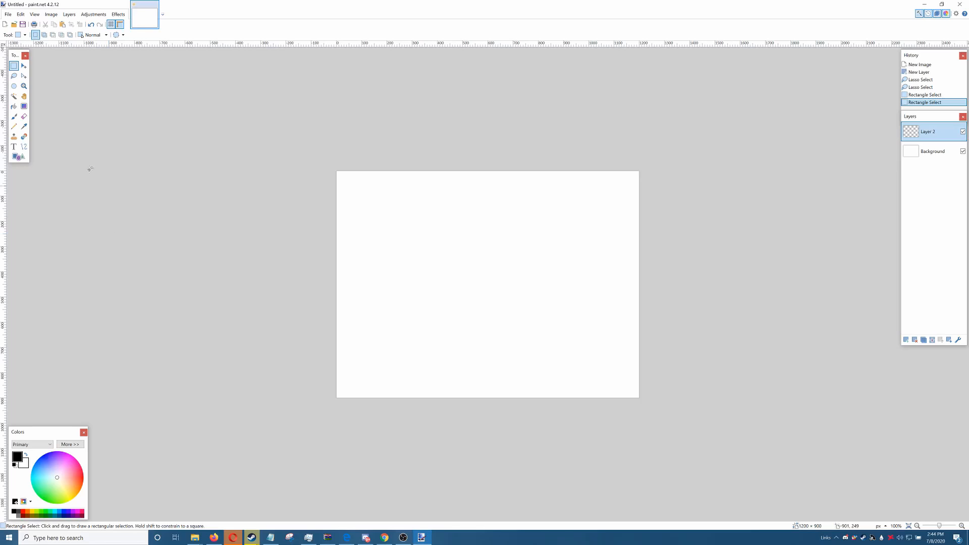
# Step: Review the file types offered for saving the image under a new name, and cancel without saving
pyautogui.click(9, 15)
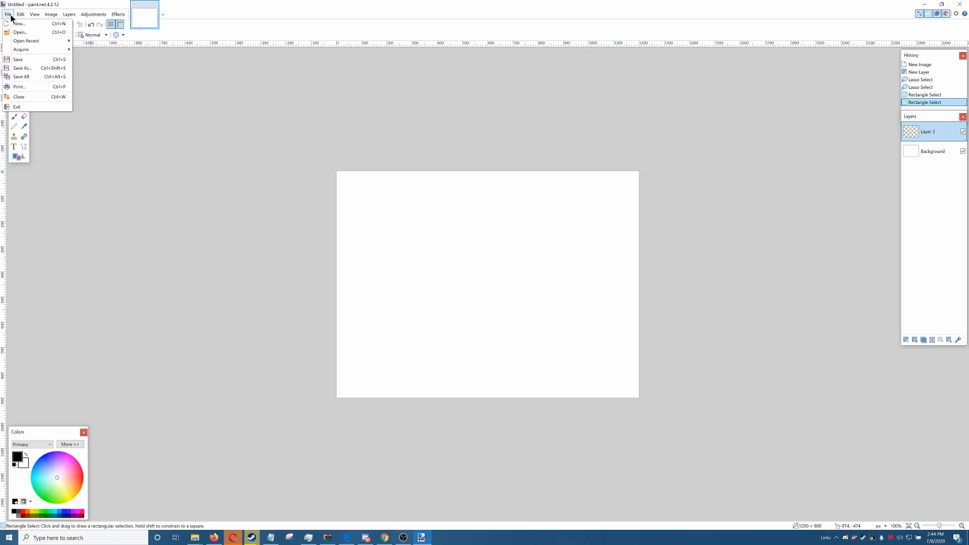
pyautogui.click(32, 68)
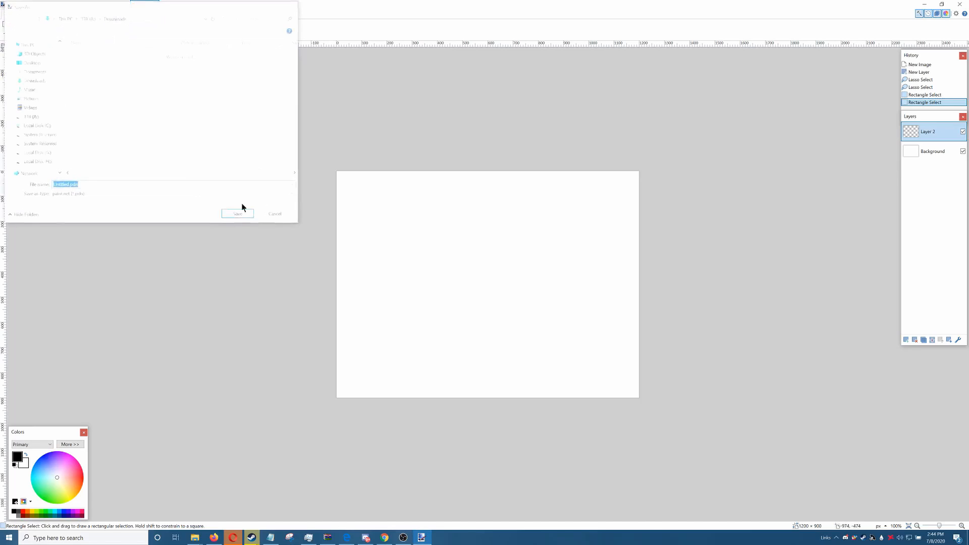
pyautogui.click(126, 196)
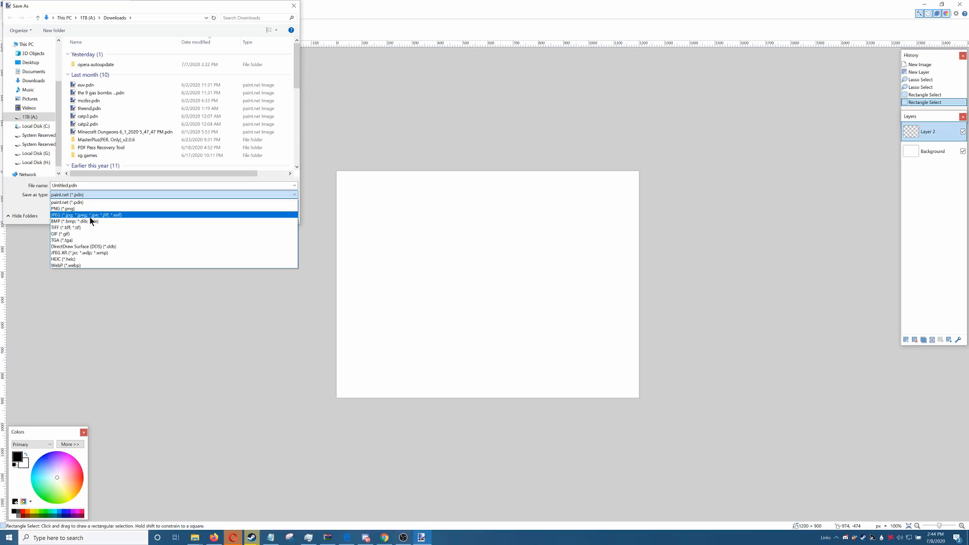
pyautogui.click(275, 312)
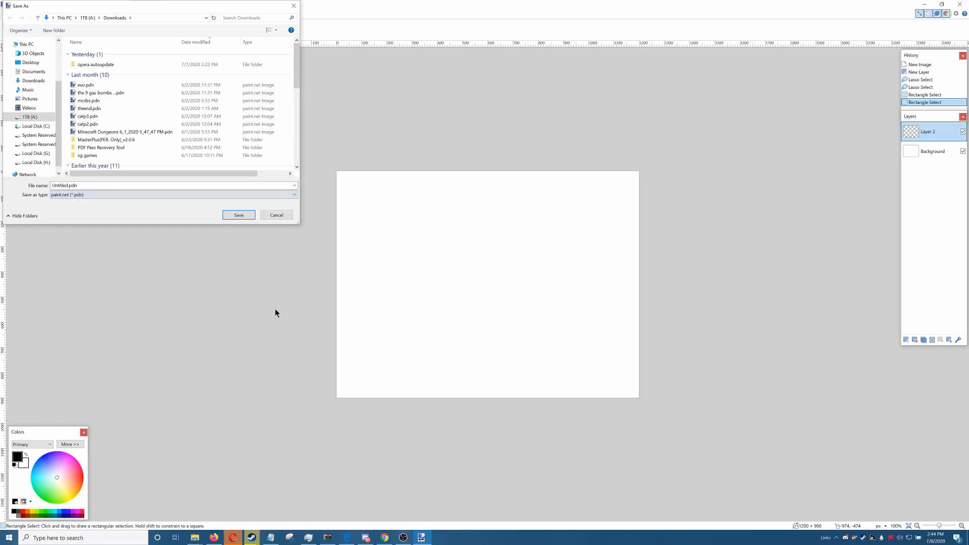
pyautogui.click(279, 214)
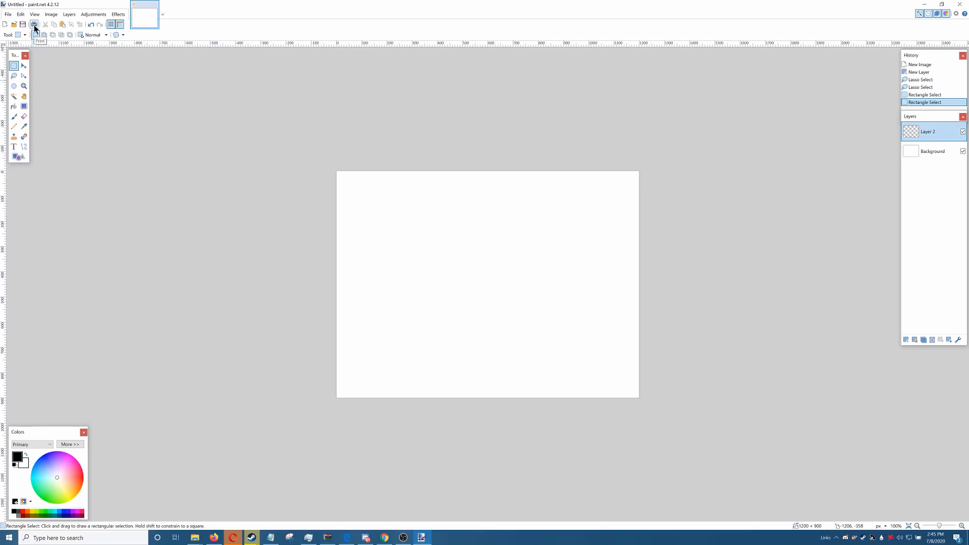
# Step: Create a new image 1920 pixels wide and 1080 pixels high
pyautogui.click(6, 24)
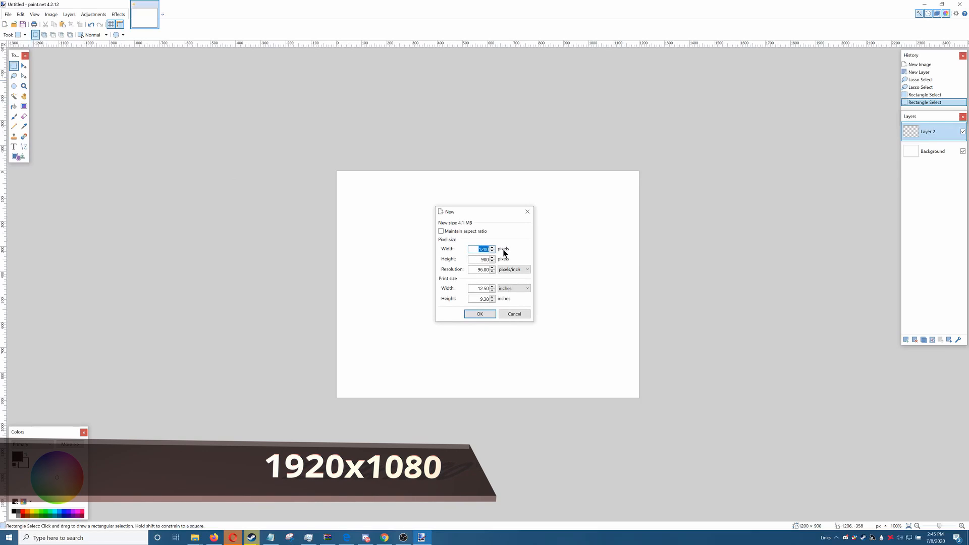
pyautogui.press('BackSpace')
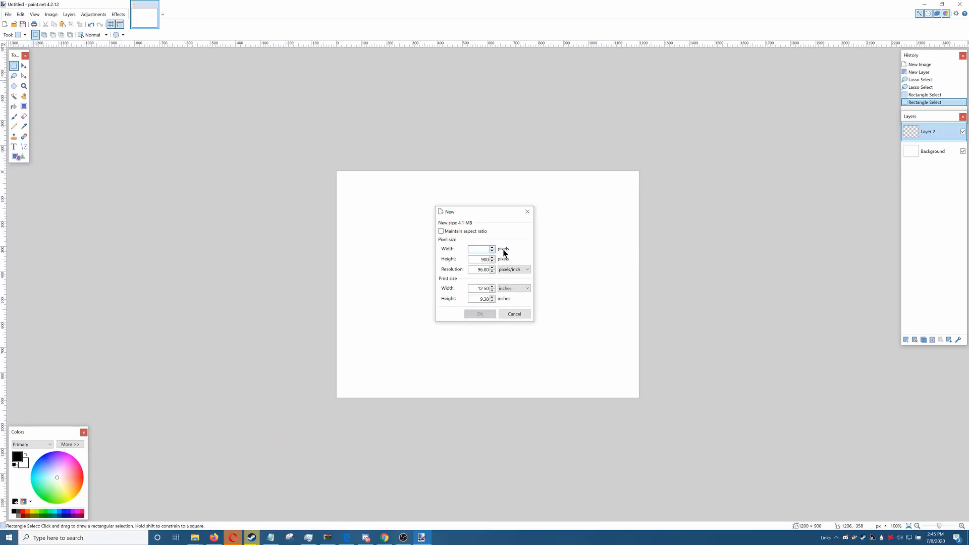
pyautogui.write('1920')
pyautogui.press('BackSpace')
pyautogui.press('BackSpace')
pyautogui.press('BackSpace')
pyautogui.write('1080')
pyautogui.click(488, 313)
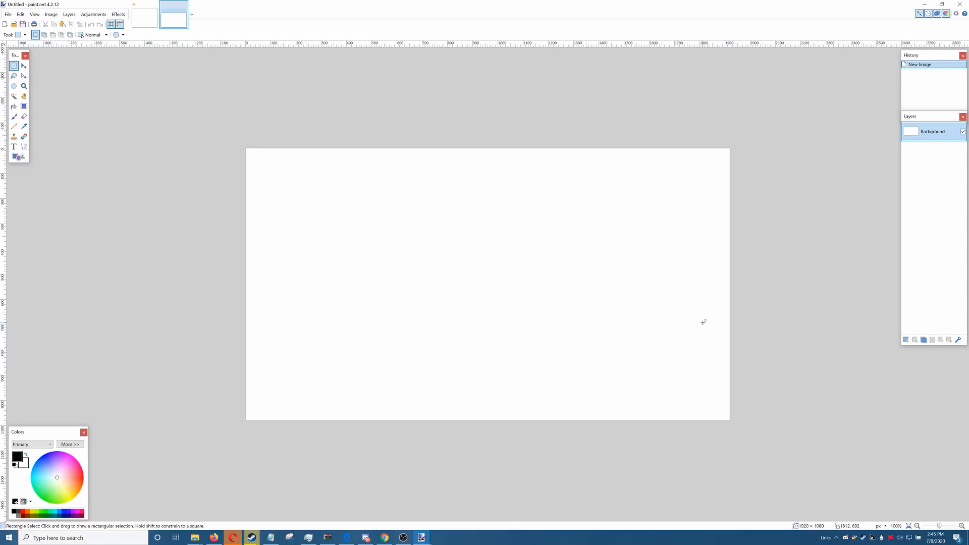
# Step: Add two new layers above the background and make the Background layer active
pyautogui.click(906, 340)
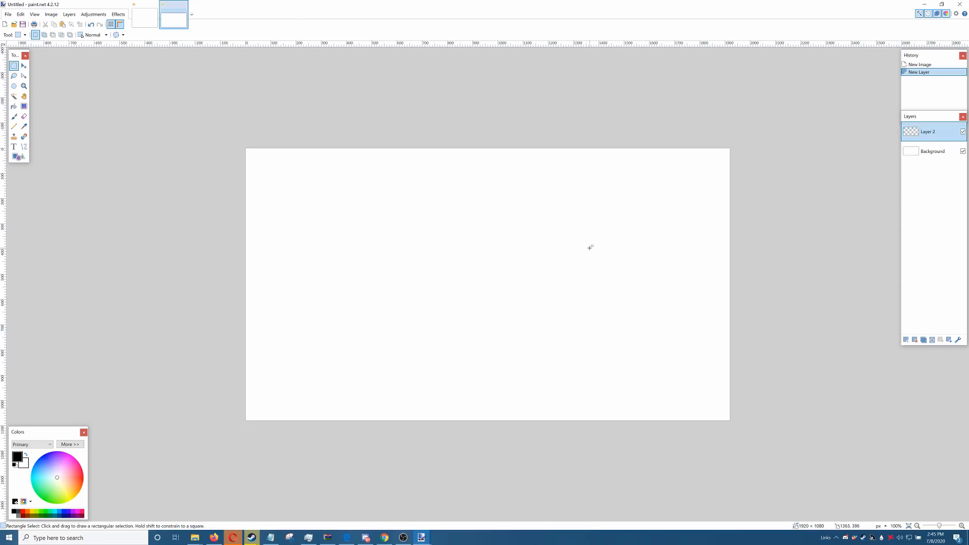
pyautogui.click(905, 340)
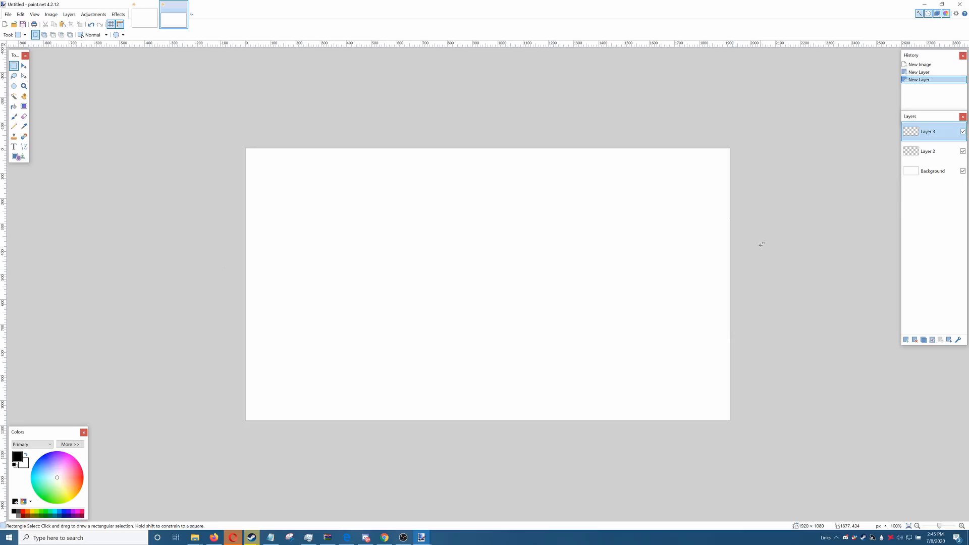
pyautogui.click(955, 171)
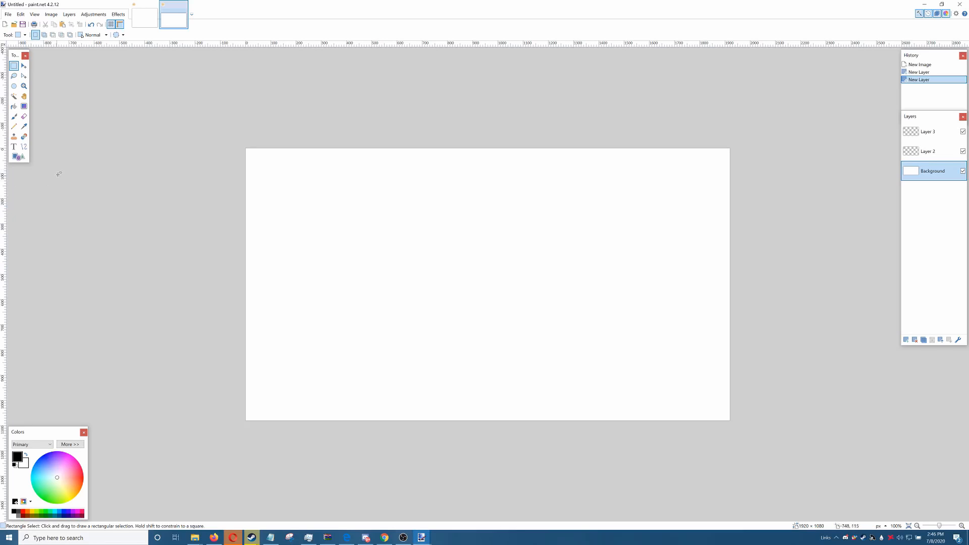
# Step: Try a linear black-to-white gradient about 630 px long across the middle of the Background layer, and undo it
pyautogui.click(24, 106)
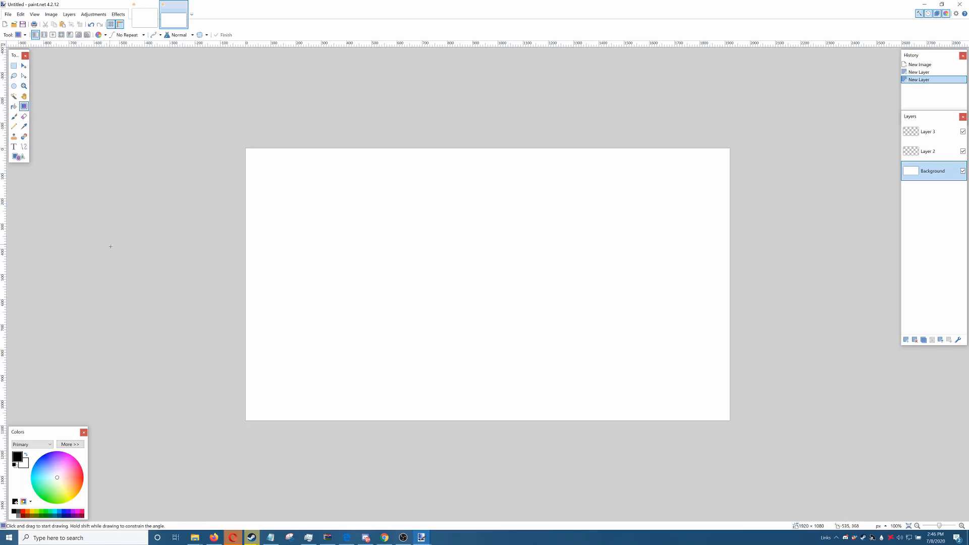
pyautogui.moveTo(390, 287); pyautogui.dragTo(561, 274)
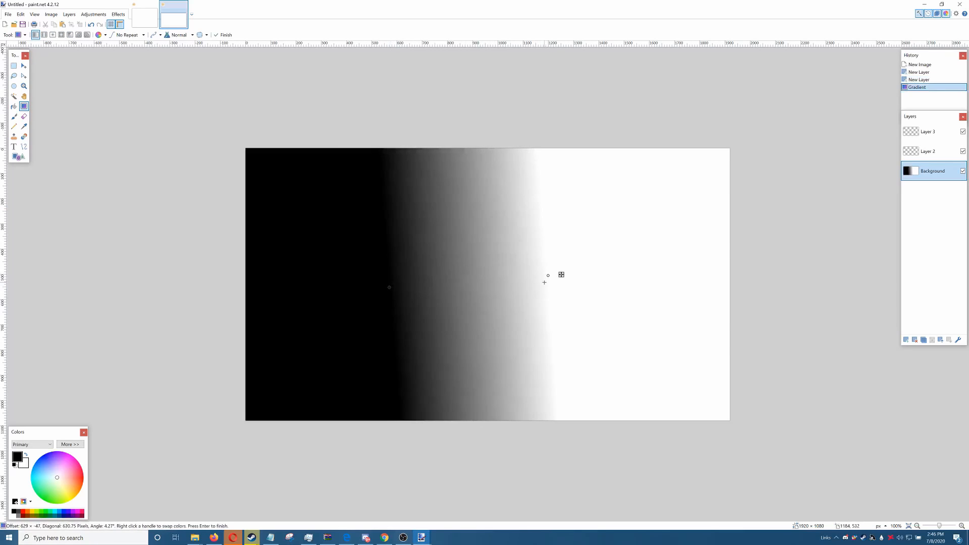
pyautogui.hotkey('ctrl', 'z')
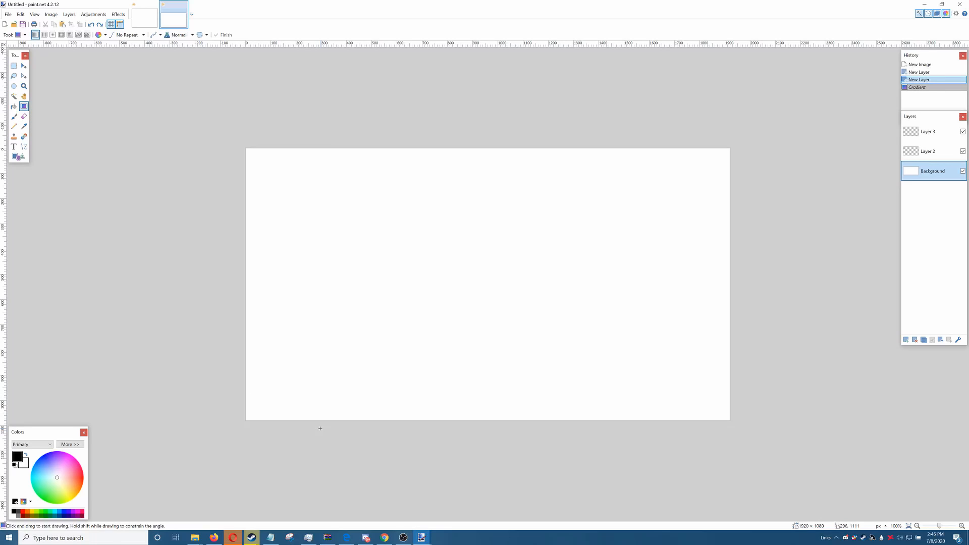
# Step: Switch to Chrome and clear the 1080p query from the Google search box
pyautogui.click(385, 538)
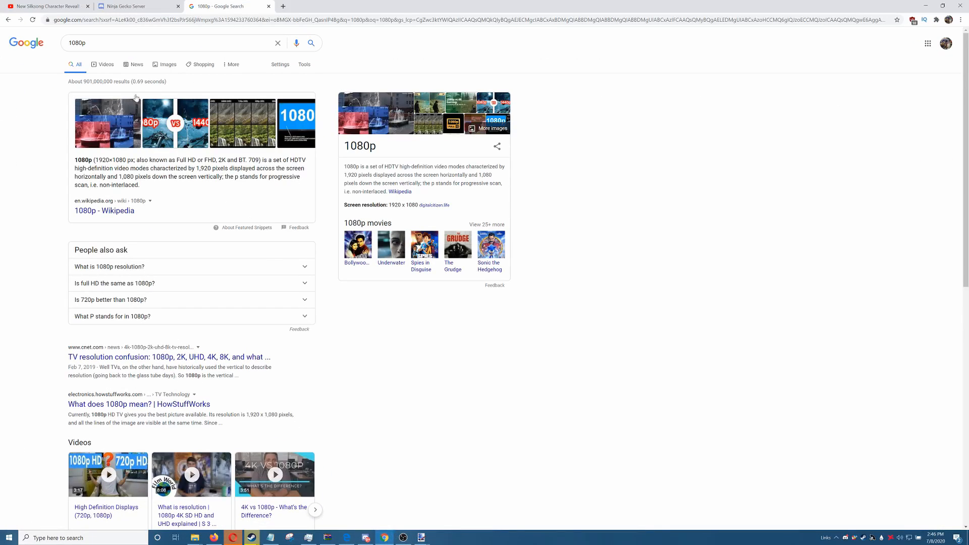
pyautogui.moveTo(113, 50); pyautogui.dragTo(64, 47)
pyautogui.press('BackSpace')
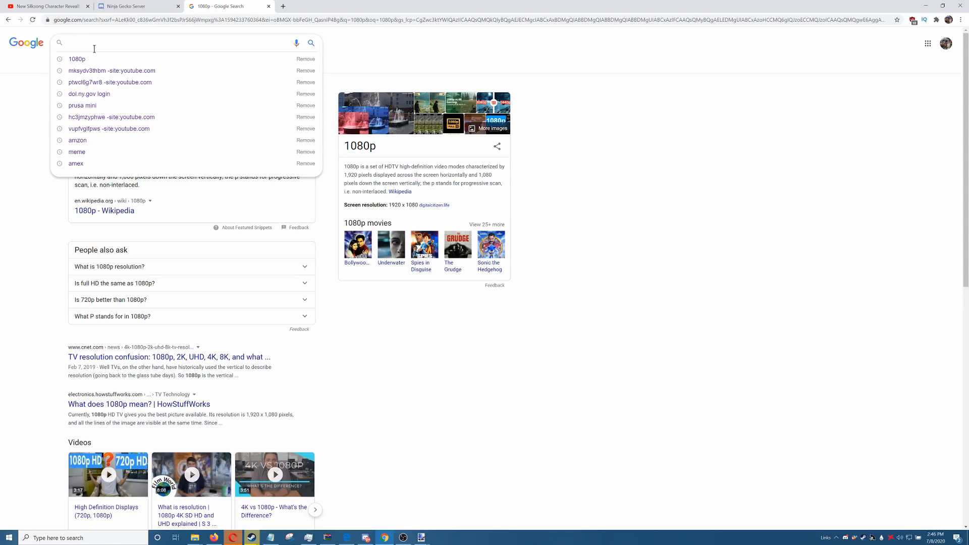
pyautogui.click(663, 79)
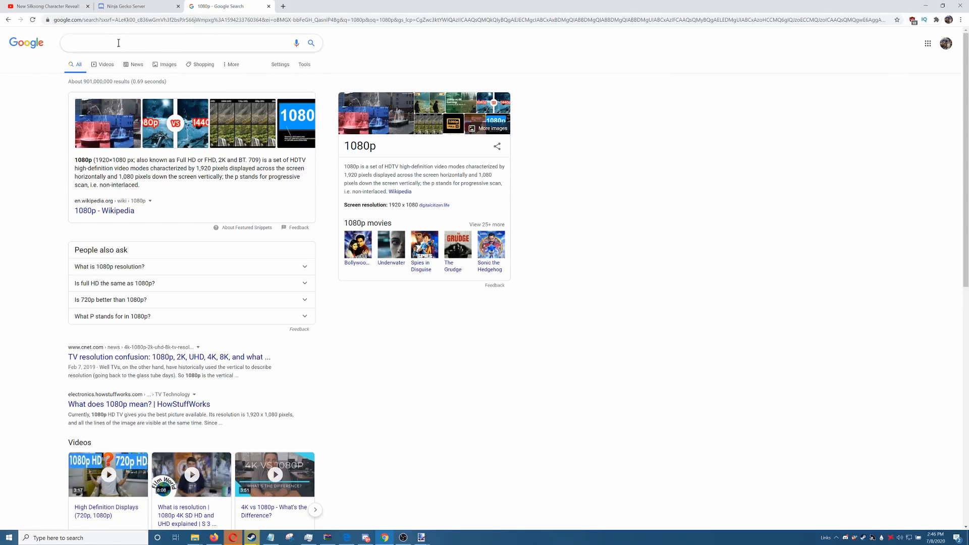
# Step: Search YouTube for "youtube thumbnail tutorial" and browse the thumbnails in the video results
pyautogui.click(48, 7)
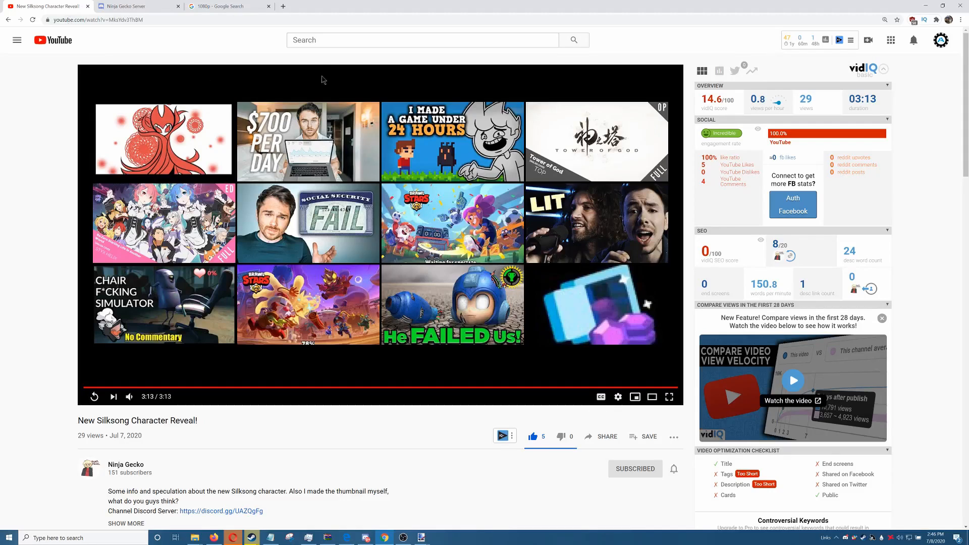
pyautogui.click(330, 40)
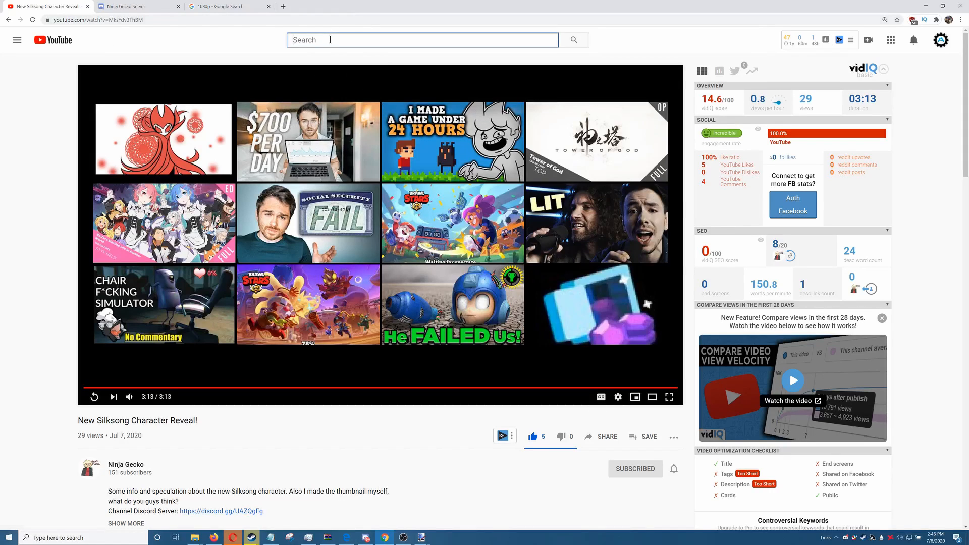
pyautogui.write('youtu')
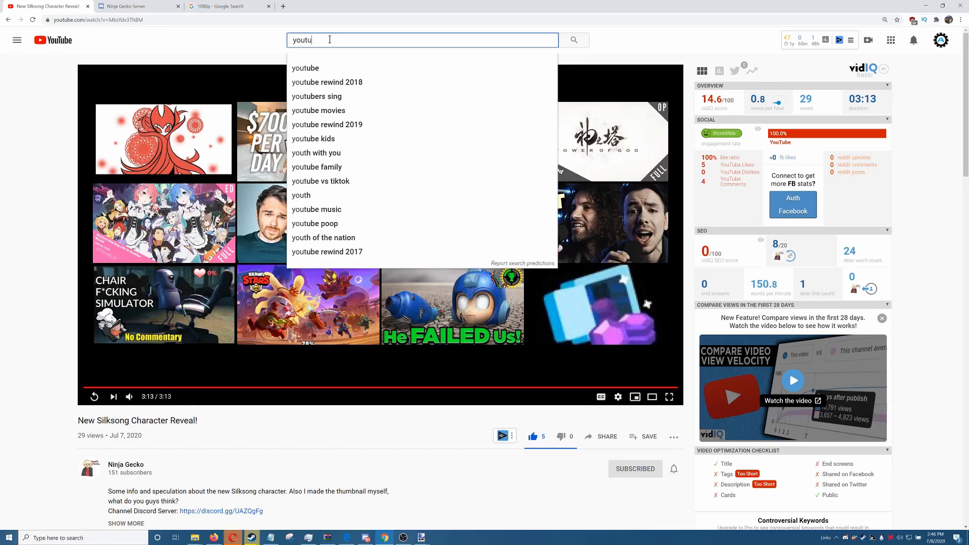
pyautogui.write('be th')
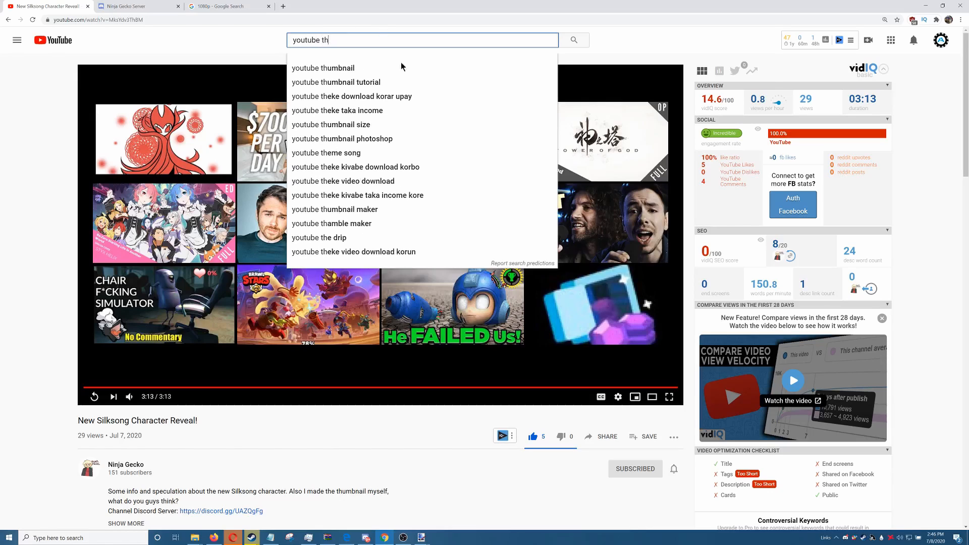
pyautogui.click(386, 82)
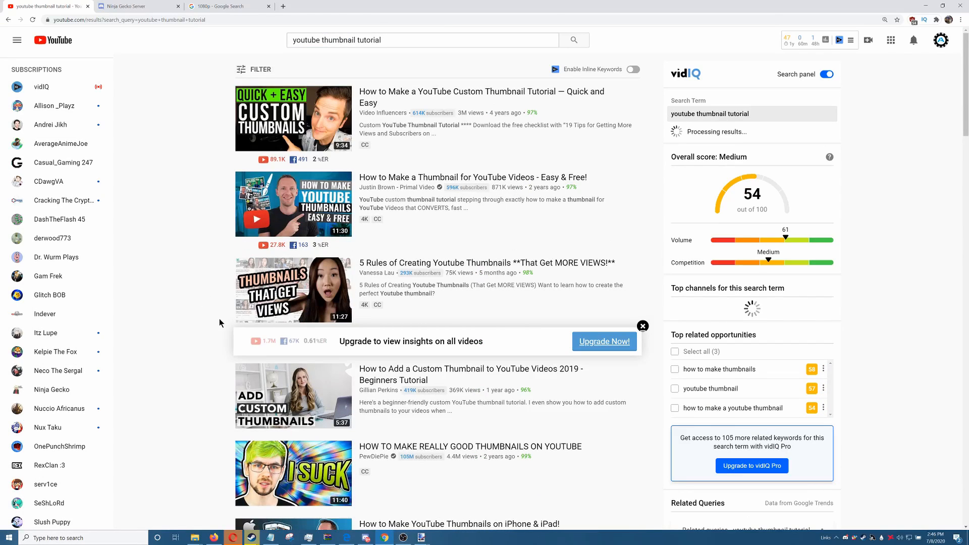
pyautogui.scroll(-7, 201, 314)
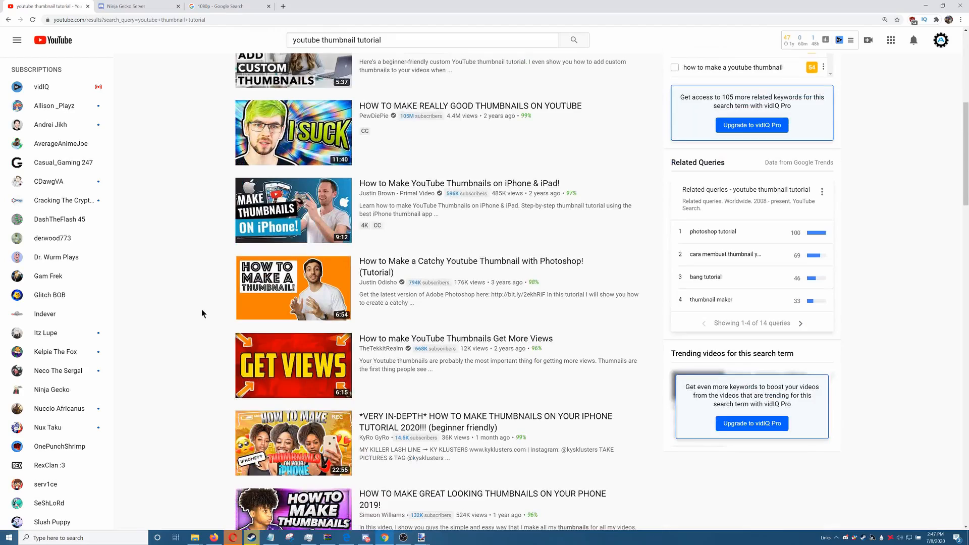
pyautogui.scroll(-4, 199, 309)
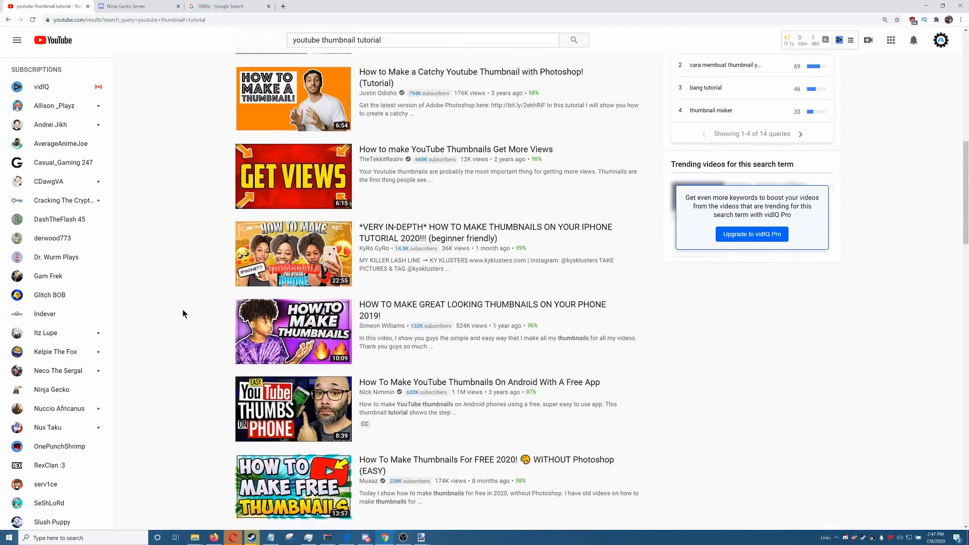
pyautogui.scroll(-3, 183, 311)
pyautogui.scroll(14, 202, 320)
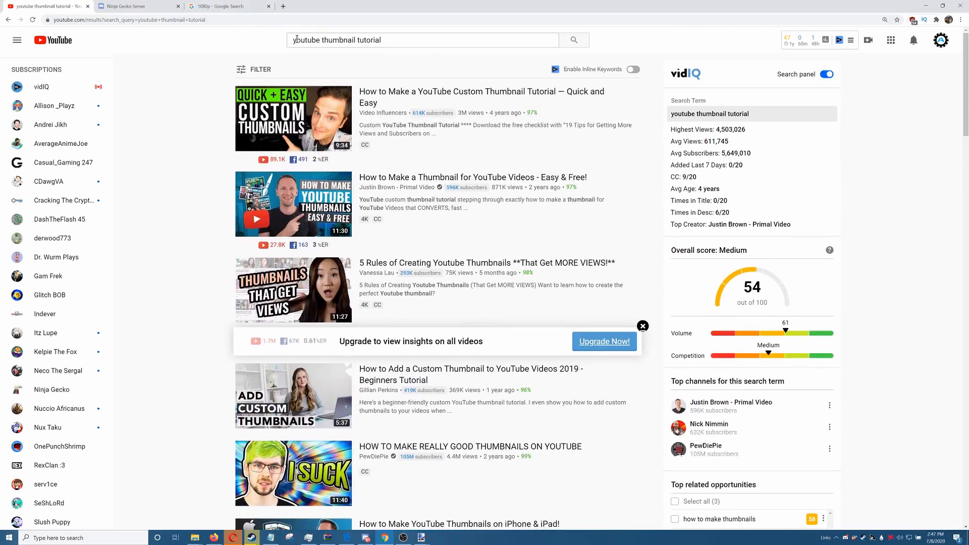
# Step: Search Google for "youtube logo" and show the image results
pyautogui.moveTo(292, 39); pyautogui.dragTo(319, 43)
pyautogui.hotkey('ctrl', 'c')
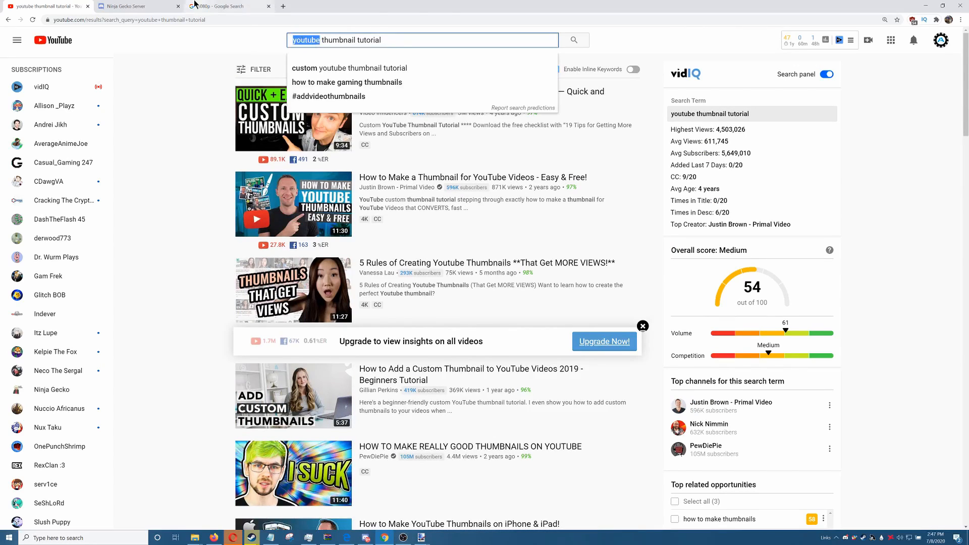
pyautogui.click(225, 7)
pyautogui.hotkey('ctrl', 'v')
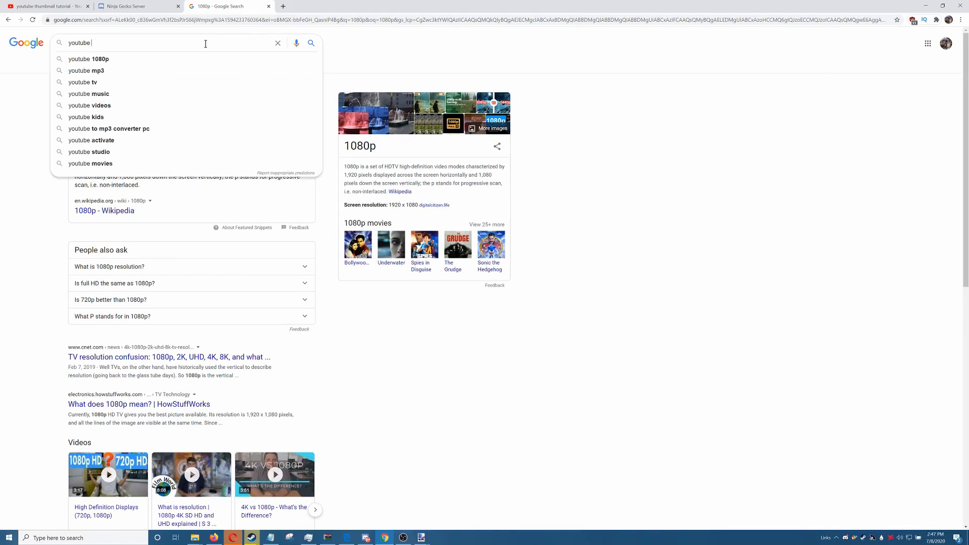
pyautogui.write('logo')
pyautogui.press('Return')
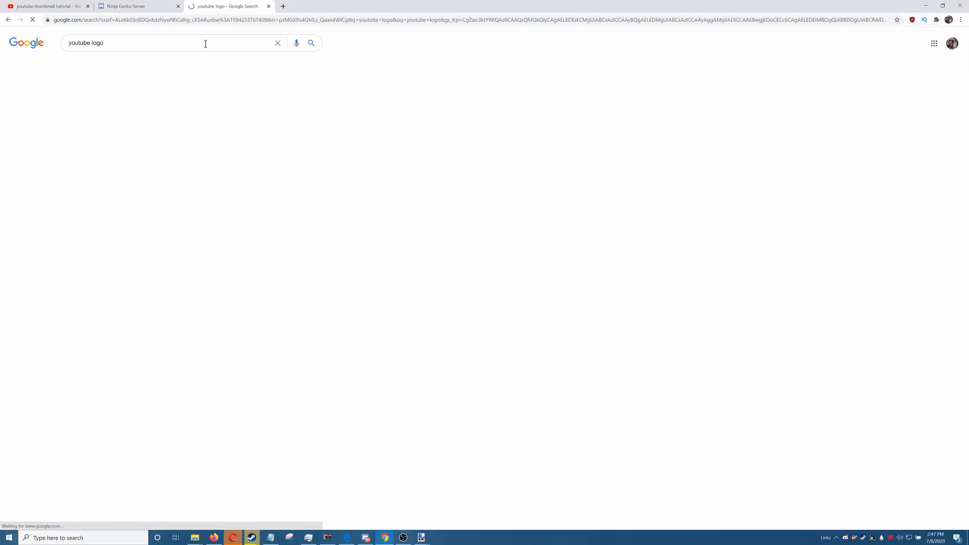
pyautogui.click(104, 64)
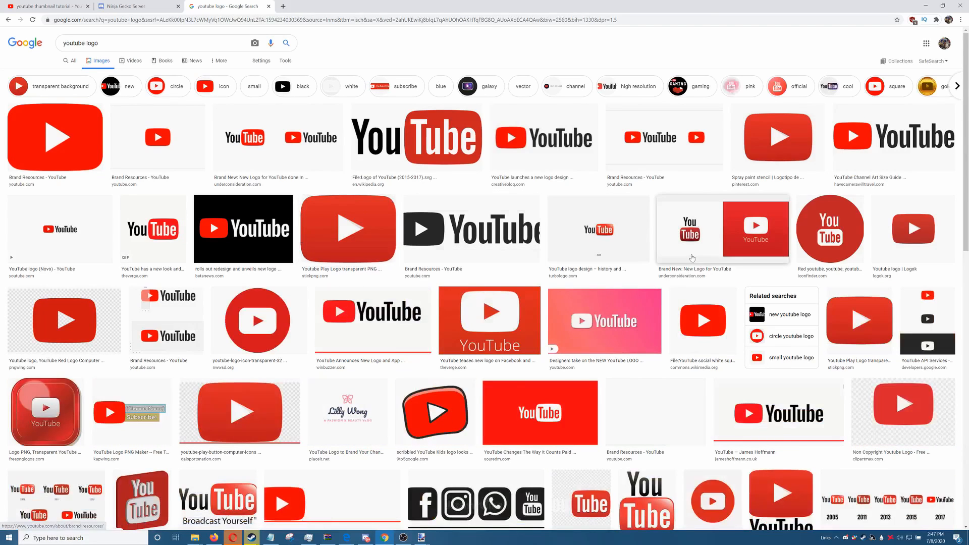
# Step: Start saving the first image result, the red play-button logo, into the Pictures folder
pyautogui.click(48, 130)
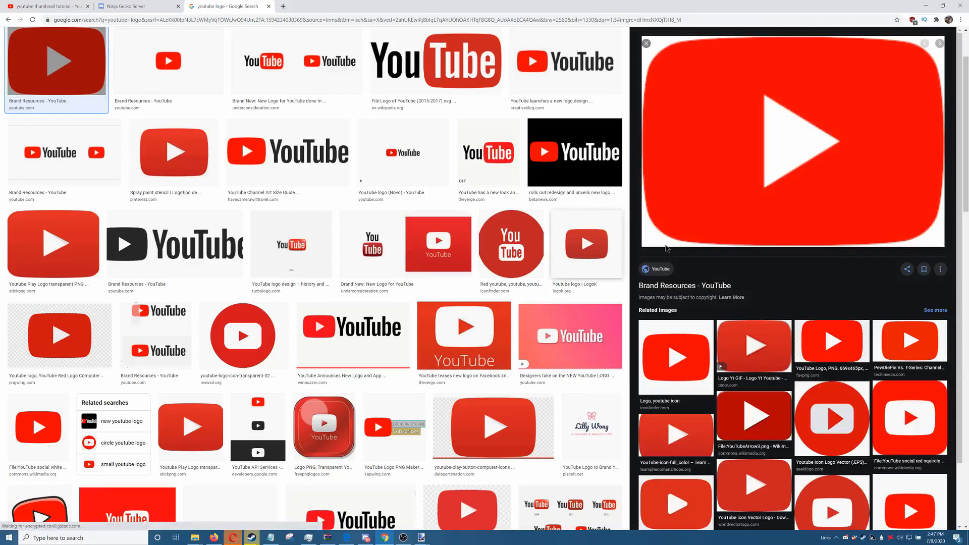
pyautogui.rightClick(727, 175)
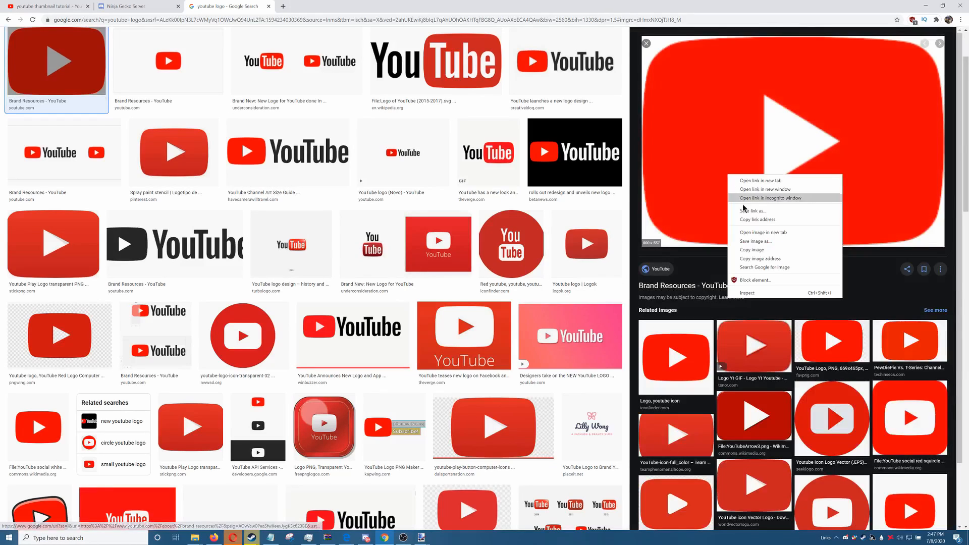
pyautogui.click(771, 246)
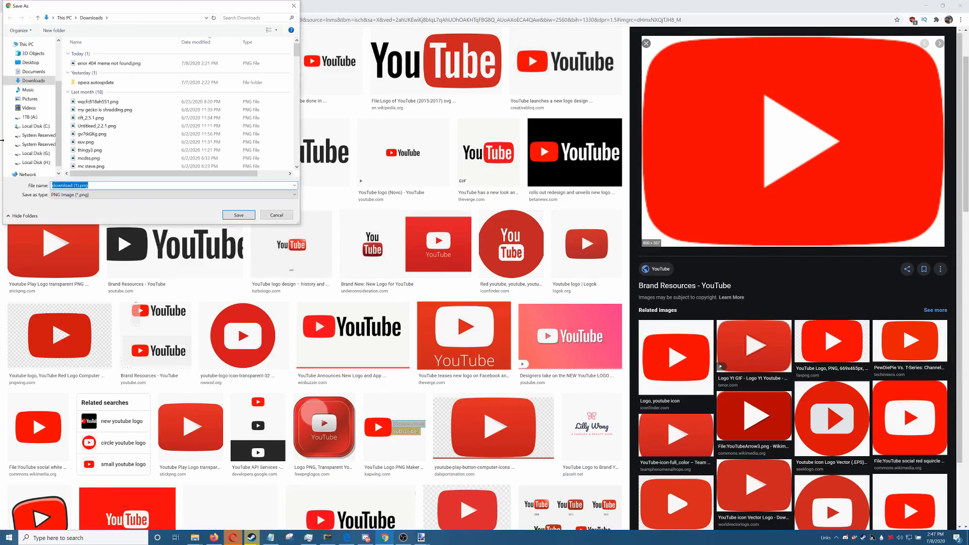
pyautogui.click(30, 99)
pyautogui.scroll(-5, 192, 167)
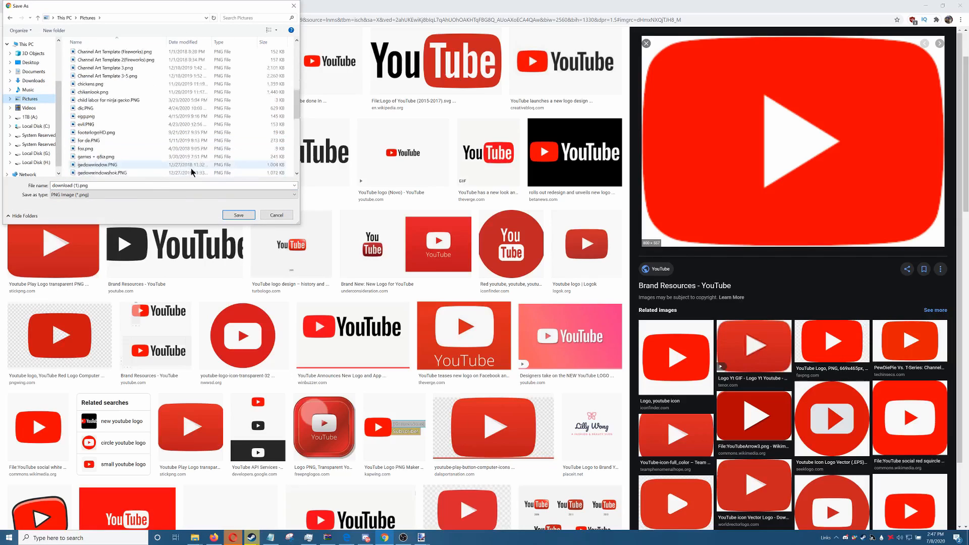
# Step: Name the image file "youtube logo" and save it
pyautogui.click(70, 186)
pyautogui.press('BackSpace')
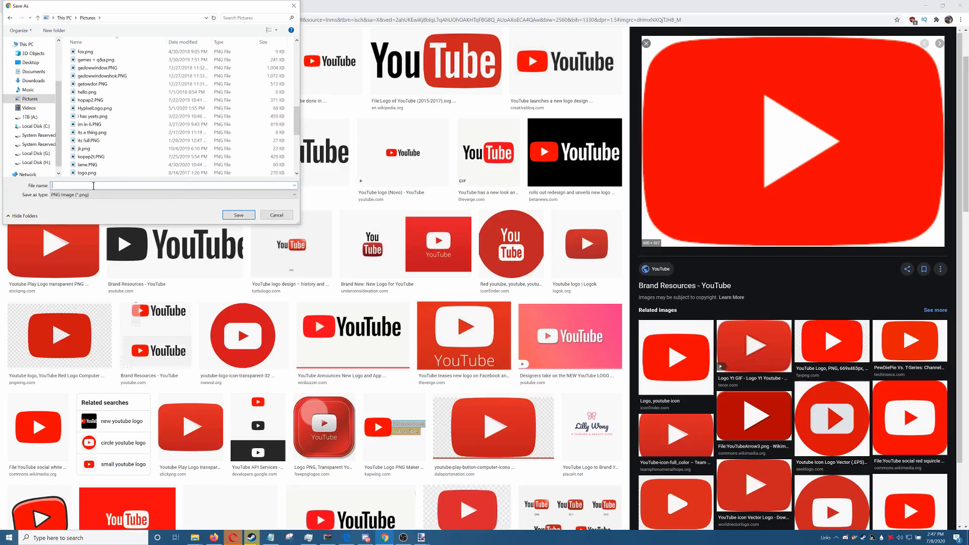
pyautogui.write('you')
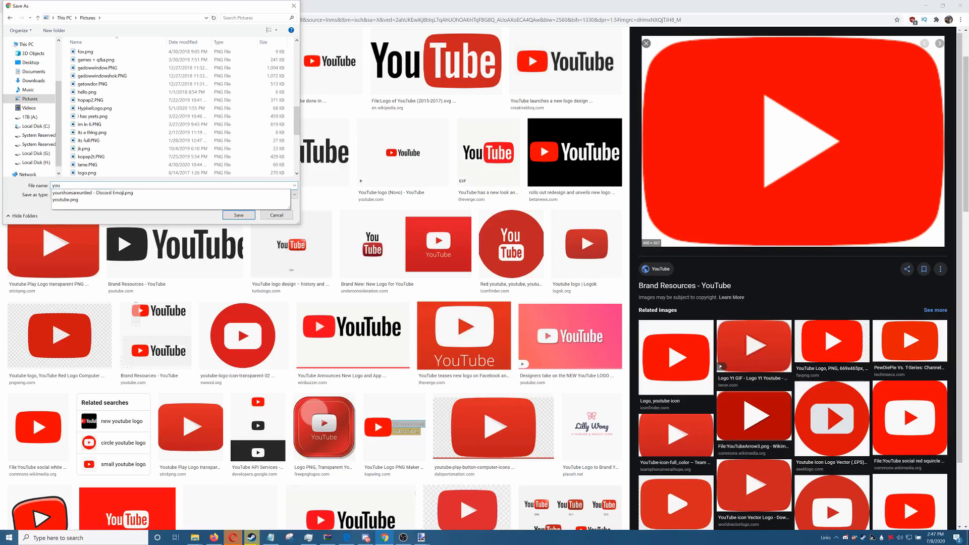
pyautogui.press('BackSpace')
pyautogui.press('BackSpace')
pyautogui.press('BackSpace')
pyautogui.write('youtube lo')
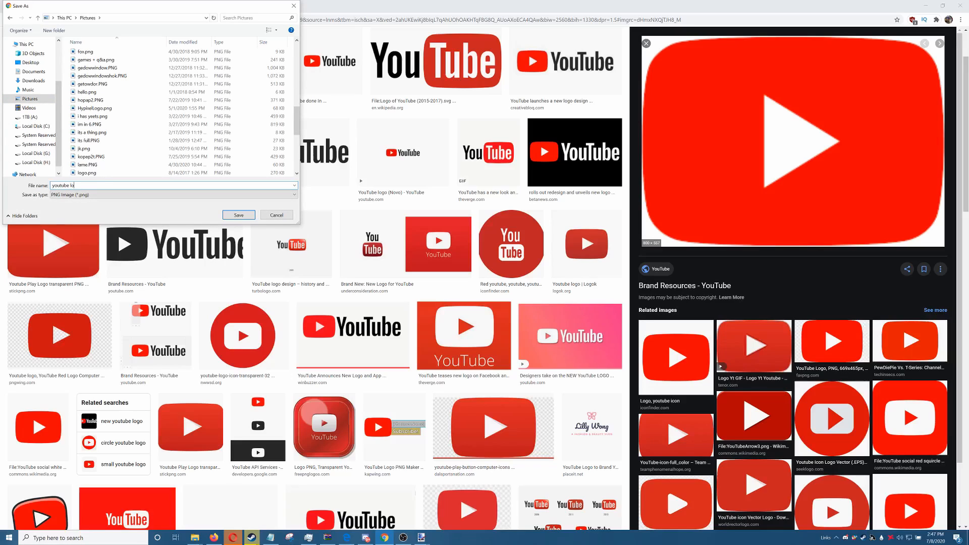
pyautogui.write('go')
pyautogui.press('Return')
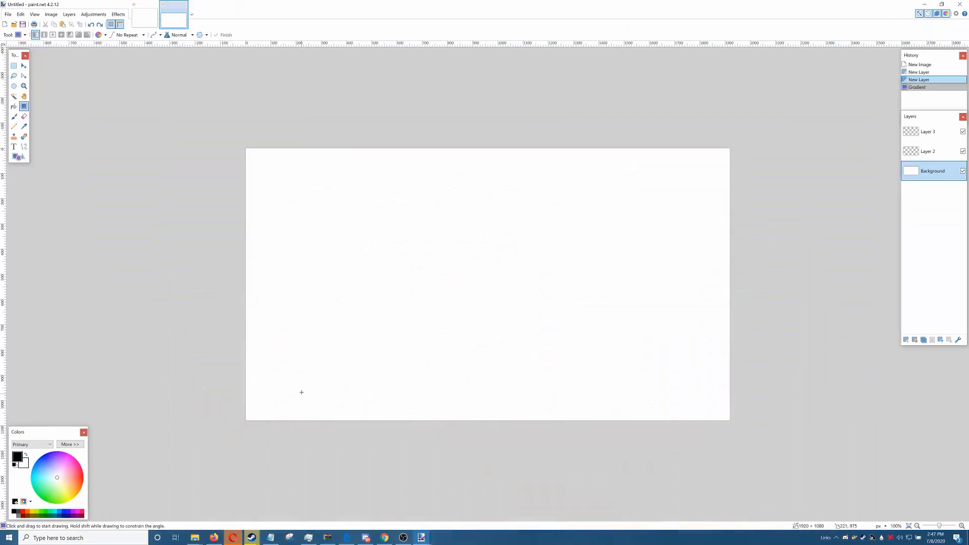
# Step: Open youtube.png from the Pictures folder in paint.net
pyautogui.click(8, 14)
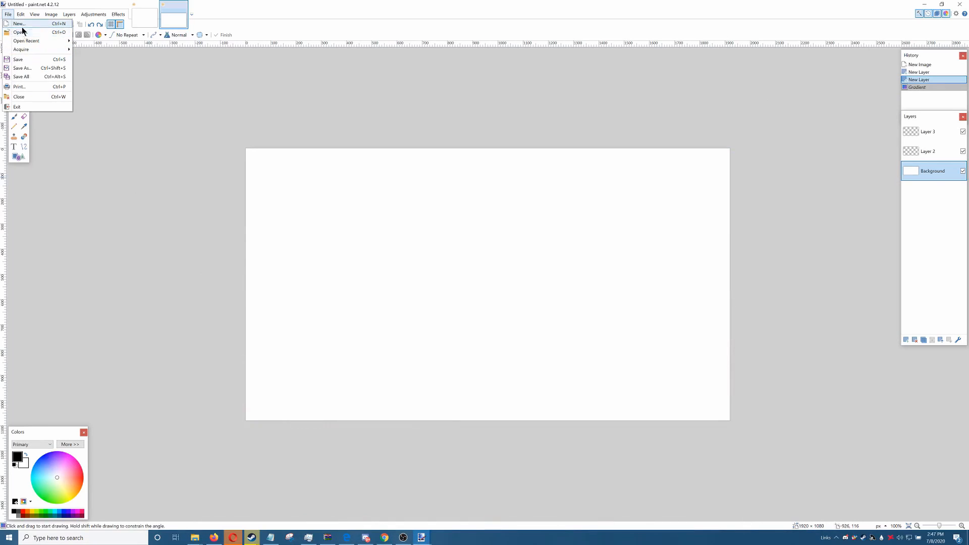
pyautogui.click(20, 31)
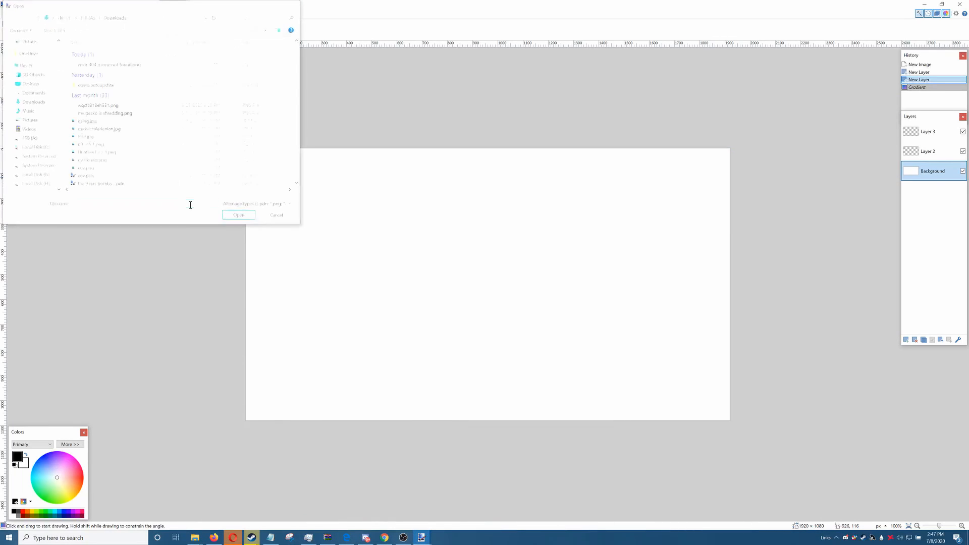
pyautogui.click(30, 120)
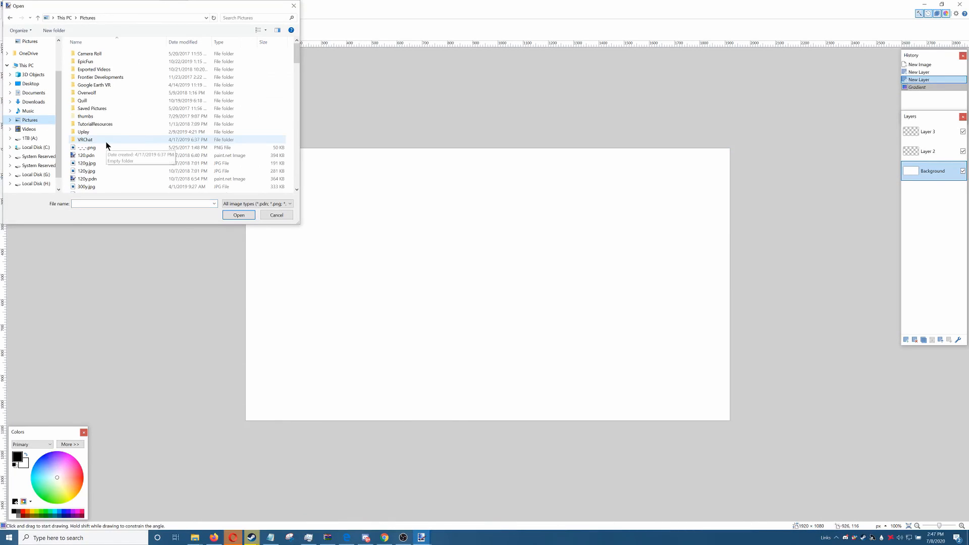
pyautogui.write('you')
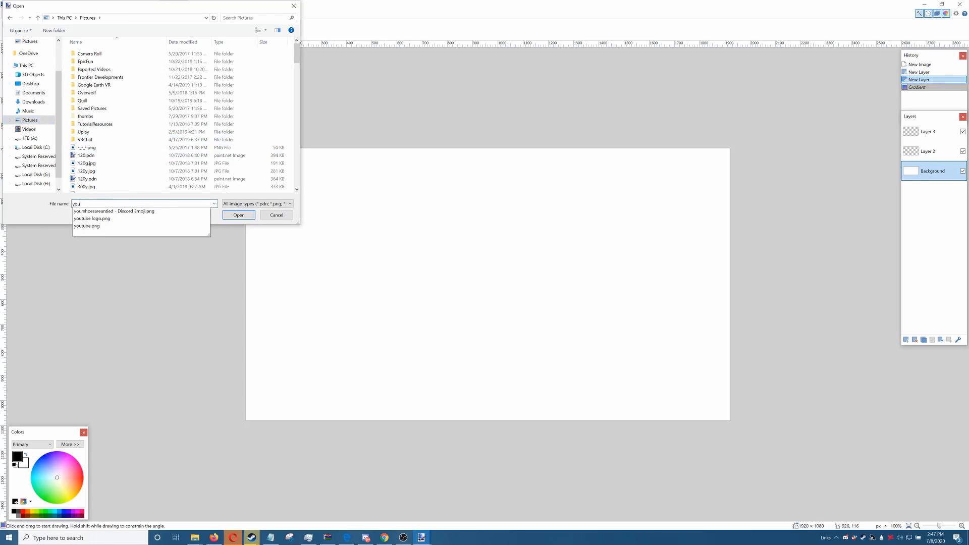
pyautogui.click(109, 226)
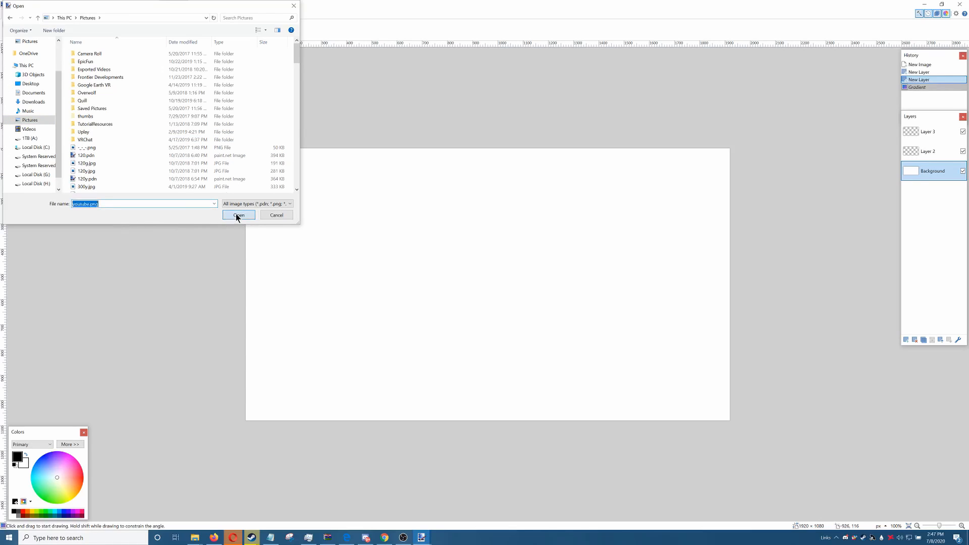
pyautogui.click(237, 215)
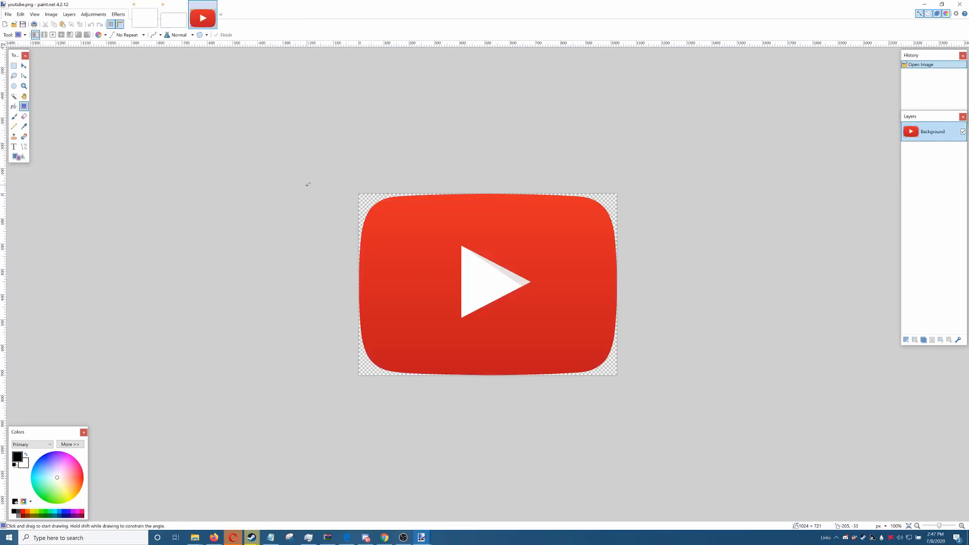
# Step: Copy the entire YouTube logo image and paste it onto Layer 3 of the 1920 × 1080 thumbnail
pyautogui.press('s')
pyautogui.moveTo(329, 189); pyautogui.dragTo(677, 407)
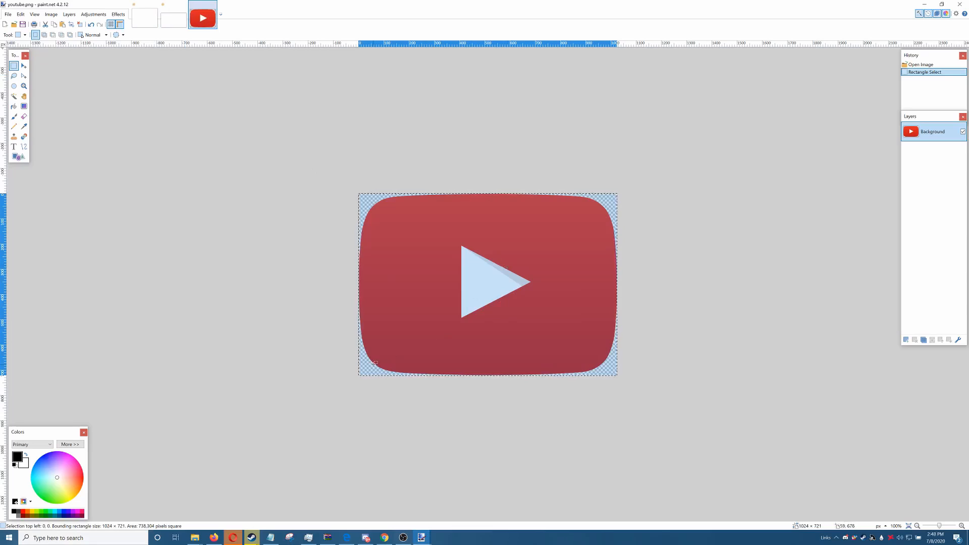
pyautogui.click(175, 22)
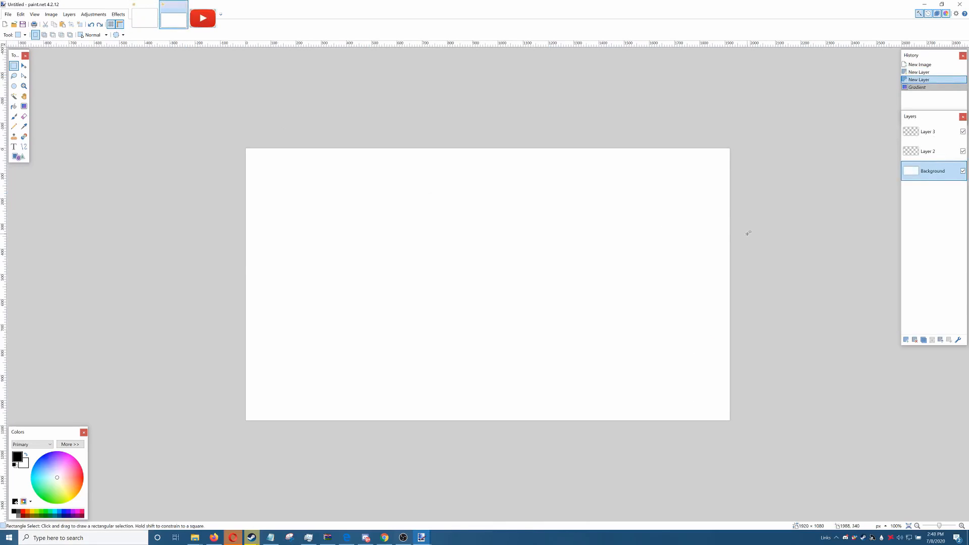
pyautogui.click(928, 132)
pyautogui.hotkey('ctrl', 'v')
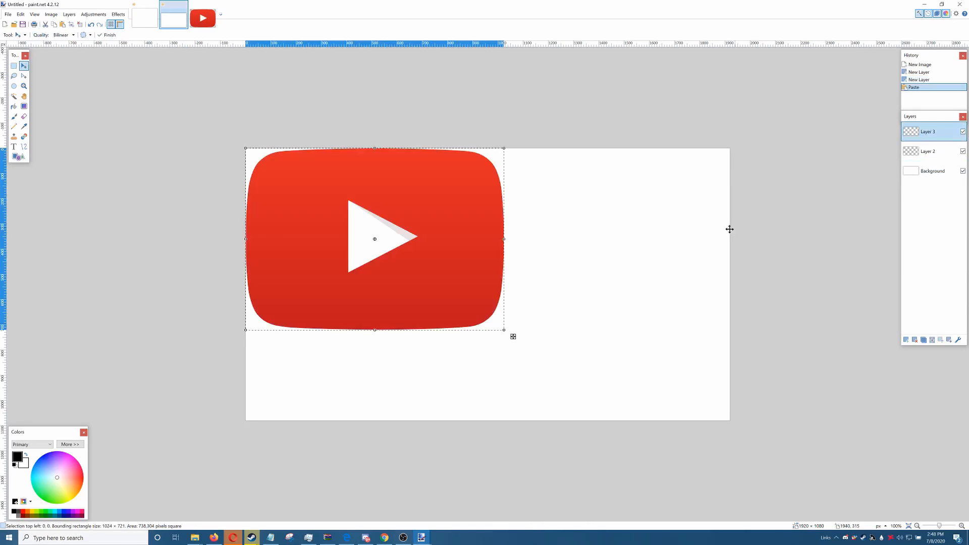
# Step: Shrink the pasted logo to about 489 × 365 px in the canvas's upper-right corner, and make the Background layer active
pyautogui.moveTo(502, 332); pyautogui.dragTo(369, 242)
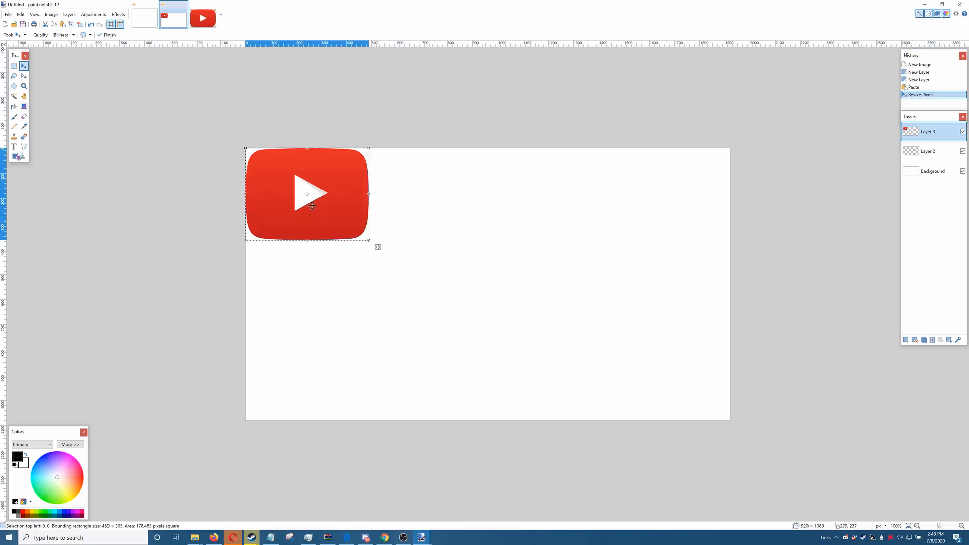
pyautogui.moveTo(338, 209); pyautogui.dragTo(697, 210)
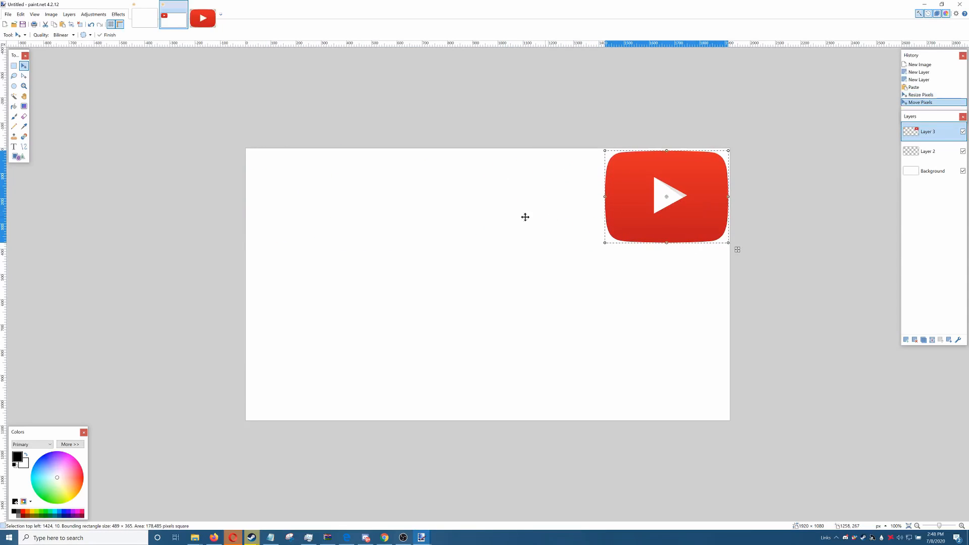
pyautogui.press('s')
pyautogui.click(672, 285)
pyautogui.click(914, 173)
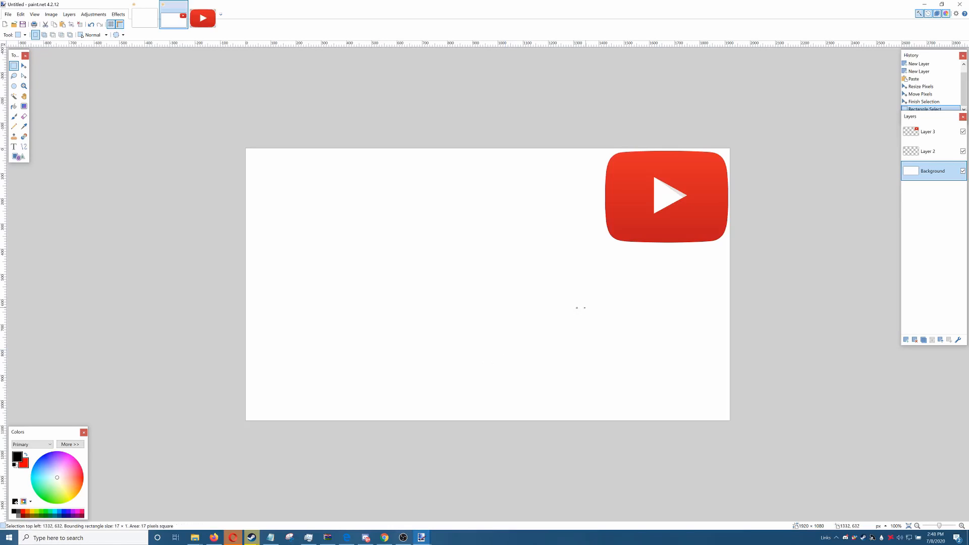
# Step: Try a black-to-red gradient inside a thin horizontal selection on the Background layer, and clear the selection
pyautogui.moveTo(586, 308); pyautogui.dragTo(507, 309)
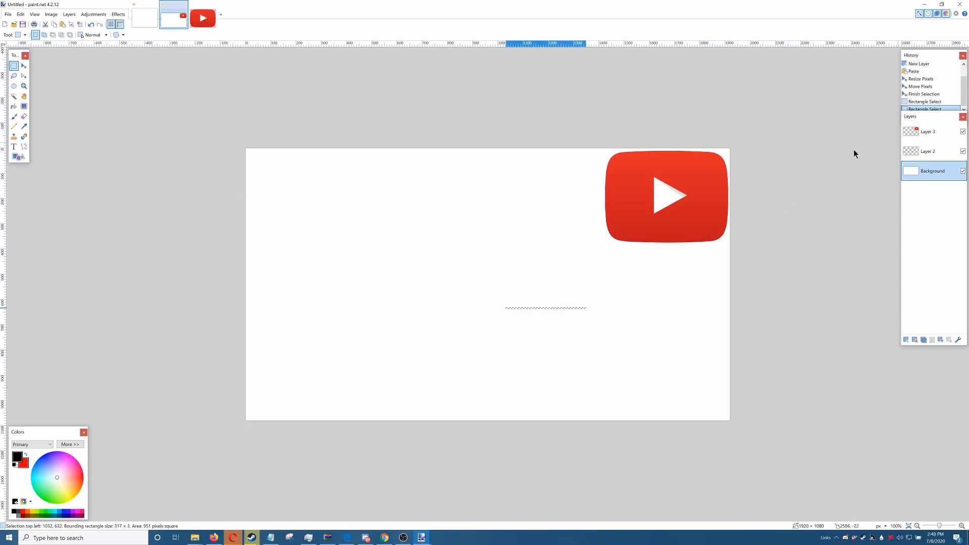
pyautogui.click(23, 106)
pyautogui.moveTo(533, 281); pyautogui.dragTo(506, 291)
pyautogui.click(490, 278)
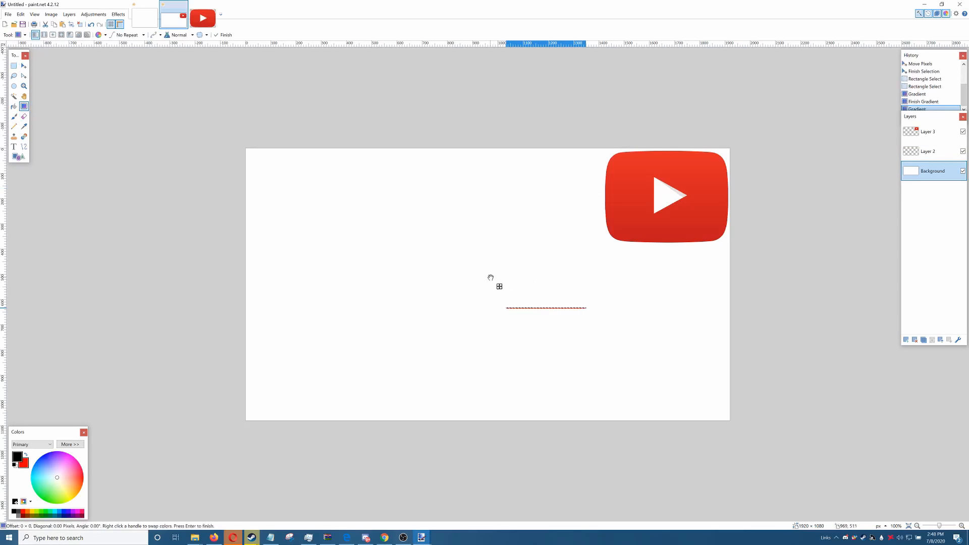
pyautogui.press('s')
pyautogui.click(490, 275)
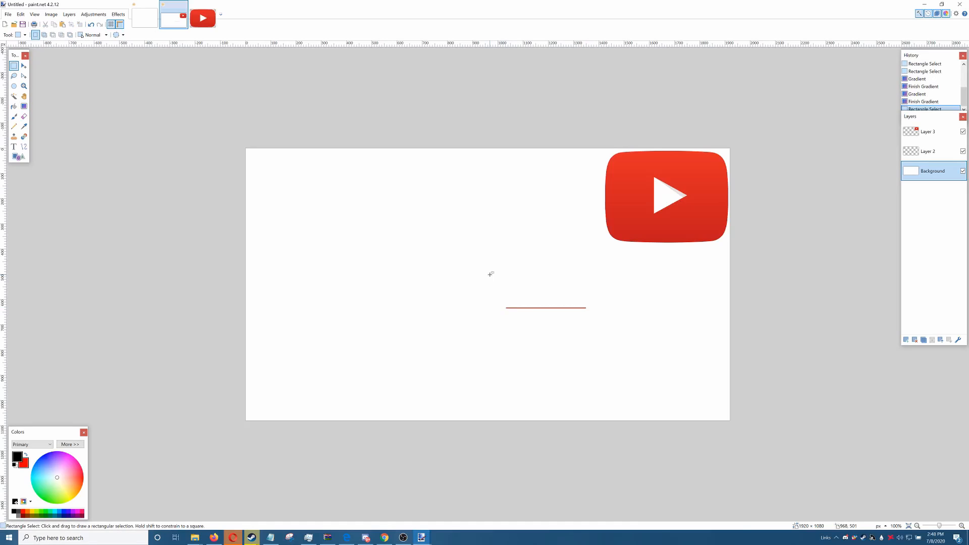
# Step: Try a slanted linear black-to-red gradient about 504 px long across the middle of the Background layer
pyautogui.click(24, 106)
pyautogui.moveTo(531, 265)
pyautogui.mouseDown()
pyautogui.moveTo(451, 265)
pyautogui.moveTo(434, 197)
pyautogui.moveTo(552, 275)
pyautogui.moveTo(557, 245)
pyautogui.moveTo(547, 255)
pyautogui.mouseUp()
pyautogui.moveTo(472, 280); pyautogui.dragTo(588, 226)
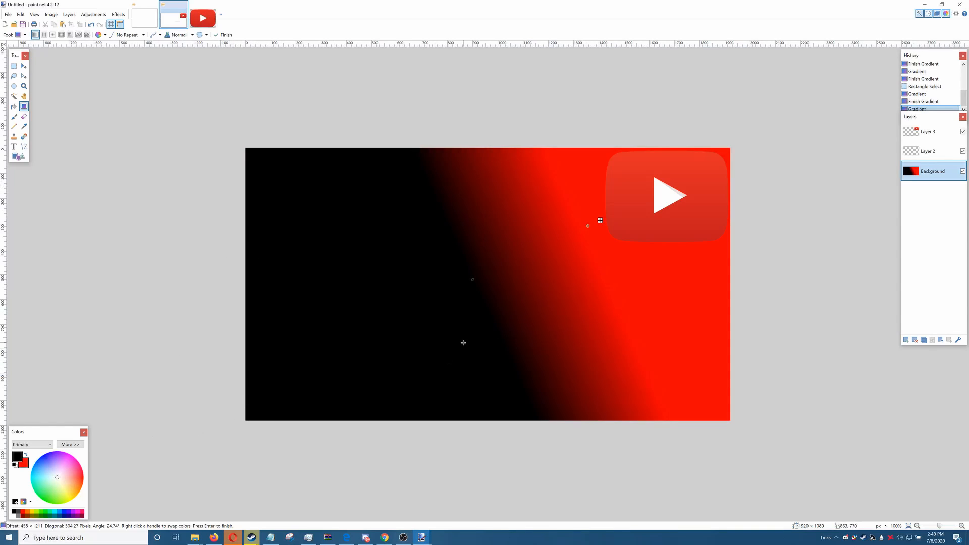
# Step: Fill the Background layer with a vertical reflected gradient, black along the middle and fading to red over about 278 px
pyautogui.click(44, 35)
pyautogui.moveTo(442, 263); pyautogui.dragTo(638, 256)
pyautogui.moveTo(512, 305); pyautogui.dragTo(493, 227)
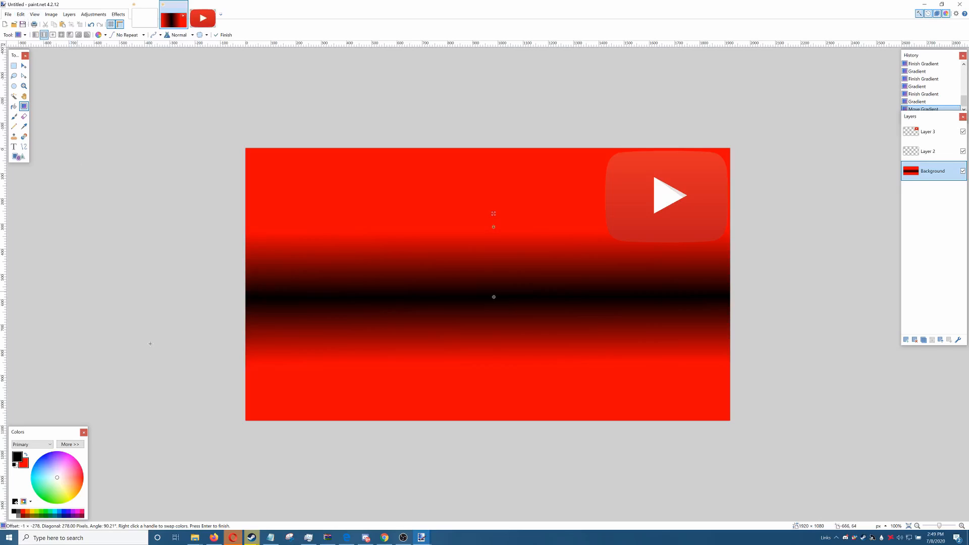
# Step: Fetch the gear logo image from the Pictures folder and paste it onto Layer 3 of the thumbnail
pyautogui.click(190, 539)
pyautogui.click(178, 514)
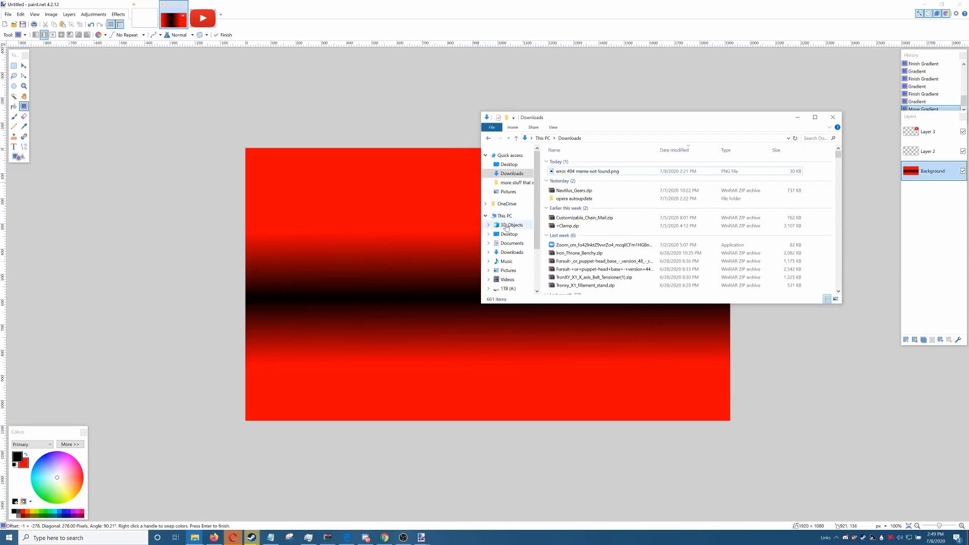
pyautogui.click(510, 192)
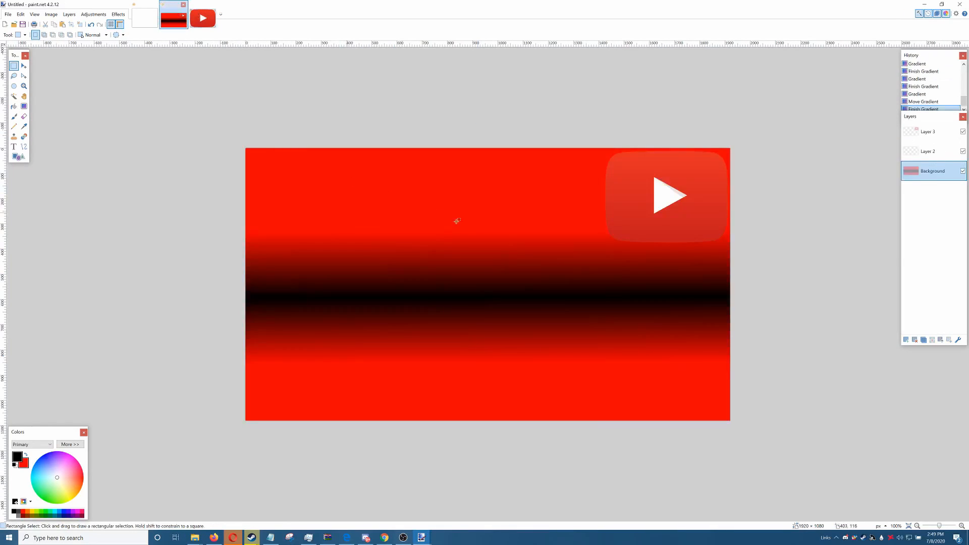
pyautogui.click(924, 132)
pyautogui.hotkey('ctrl', 'v')
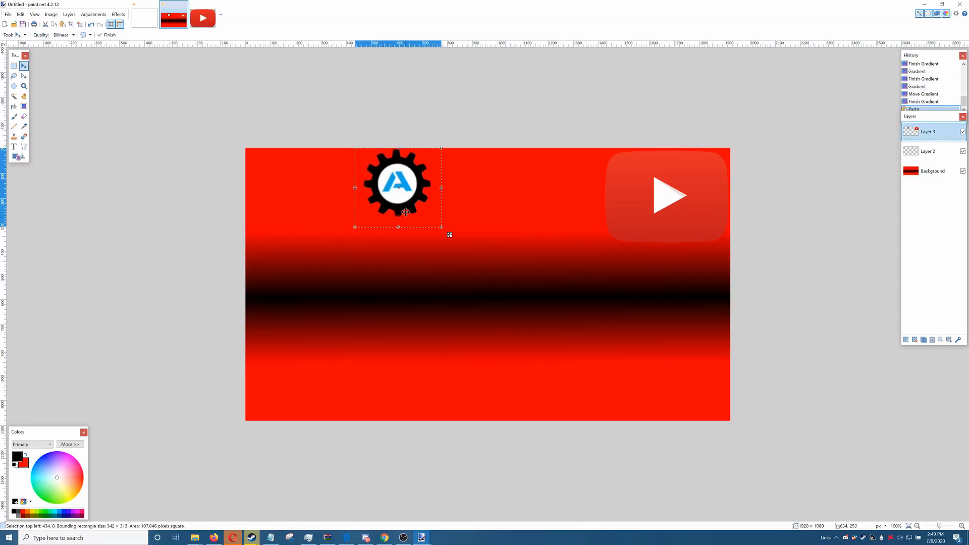
# Step: Move the gear logo into the canvas's upper-left corner and enlarge its selection to about 431 × 366 px
pyautogui.moveTo(408, 216); pyautogui.dragTo(539, 382)
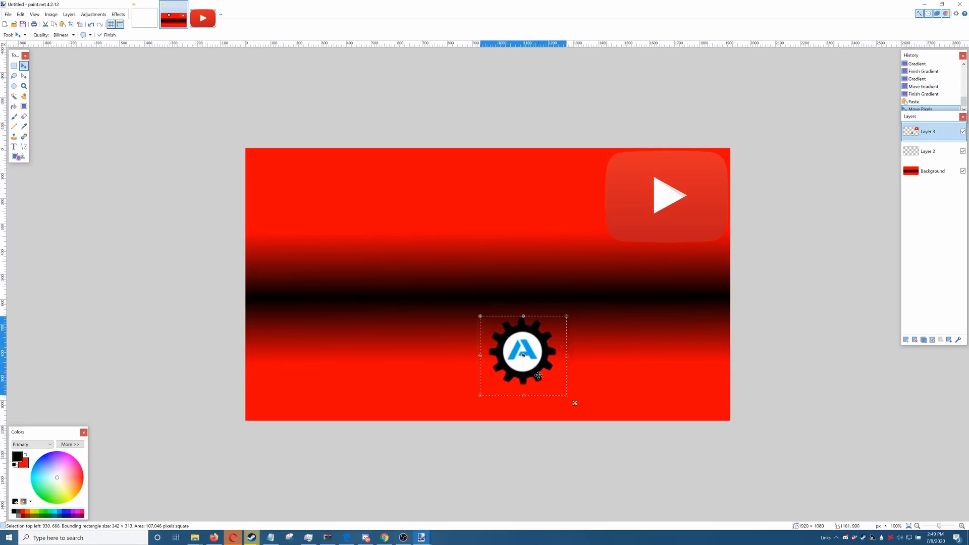
pyautogui.moveTo(539, 376); pyautogui.dragTo(296, 206)
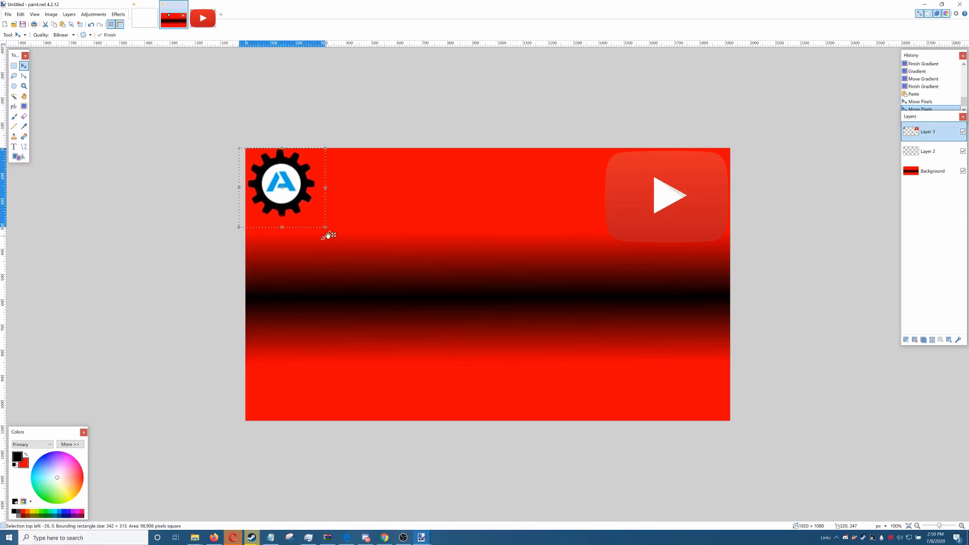
pyautogui.moveTo(327, 234); pyautogui.dragTo(299, 221)
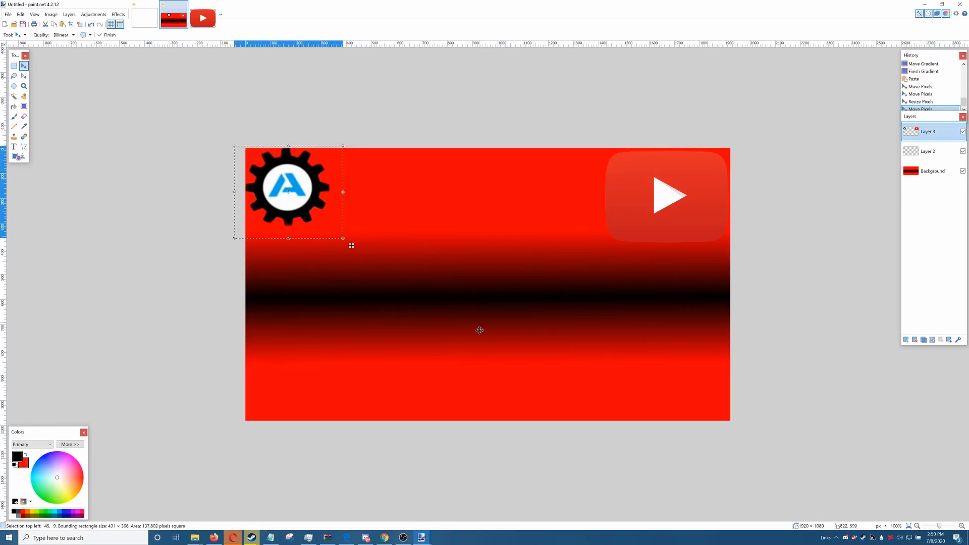
# Step: Make Layer 2 the active layer and clear the selection around the gear logo
pyautogui.click(938, 152)
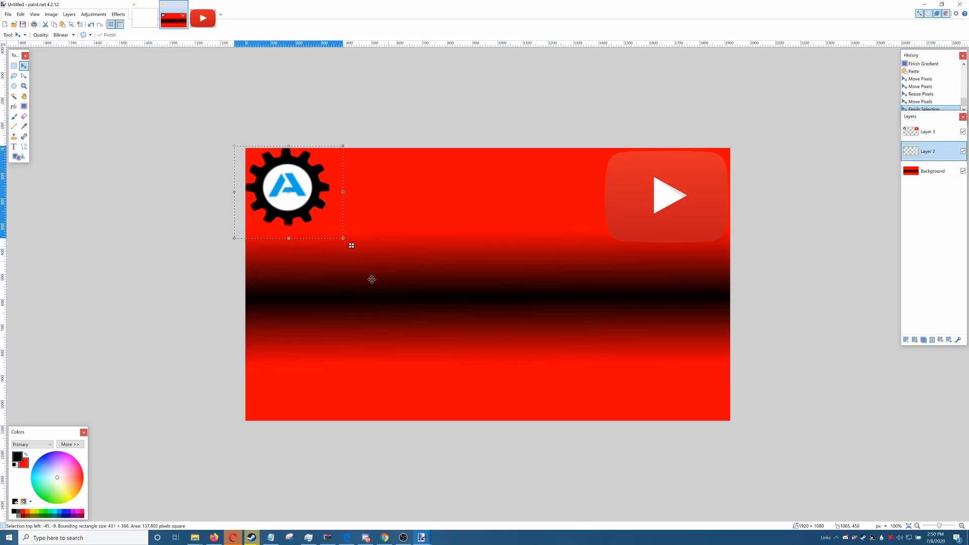
pyautogui.hotkey('ctrl', 'd')
pyautogui.press('s')
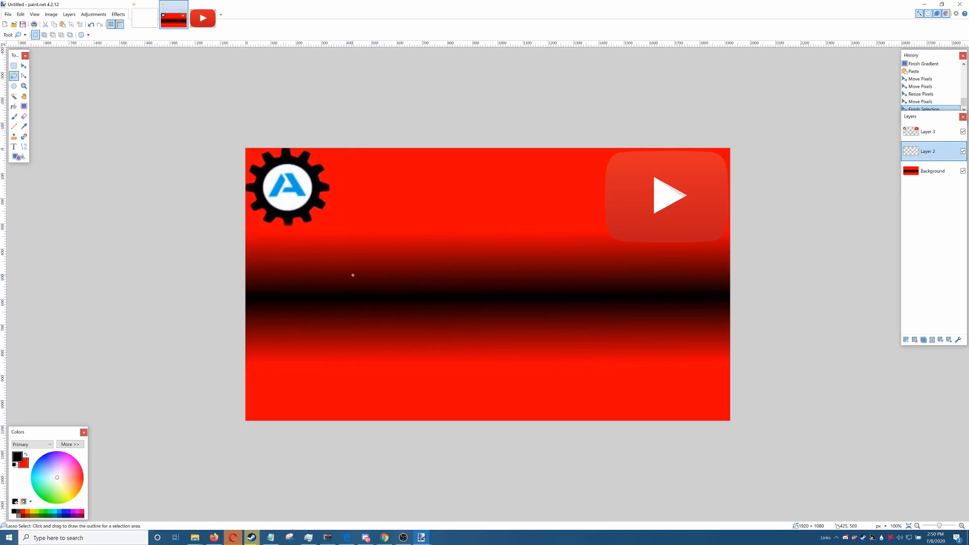
# Step: Get the Text tool ready with the Comic Sans MS font
pyautogui.click(13, 146)
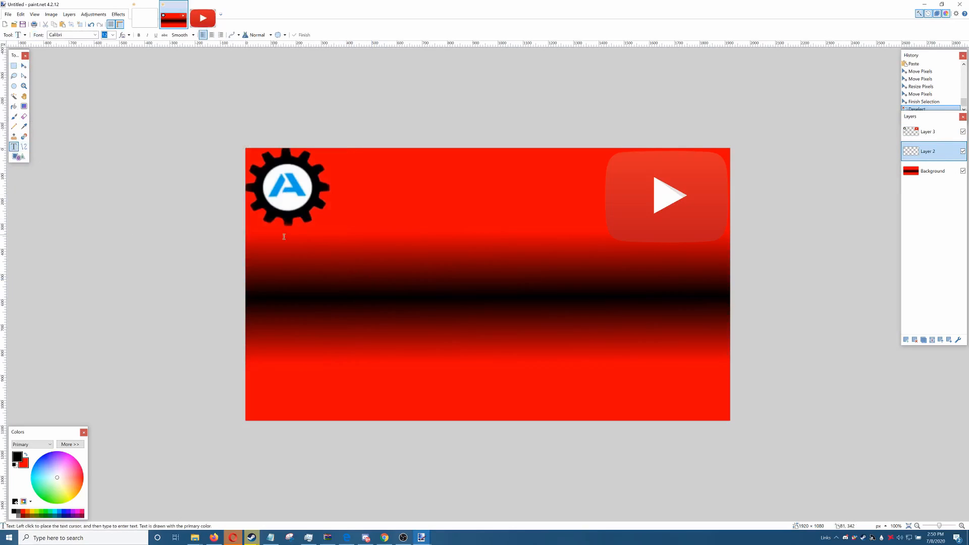
pyautogui.click(95, 35)
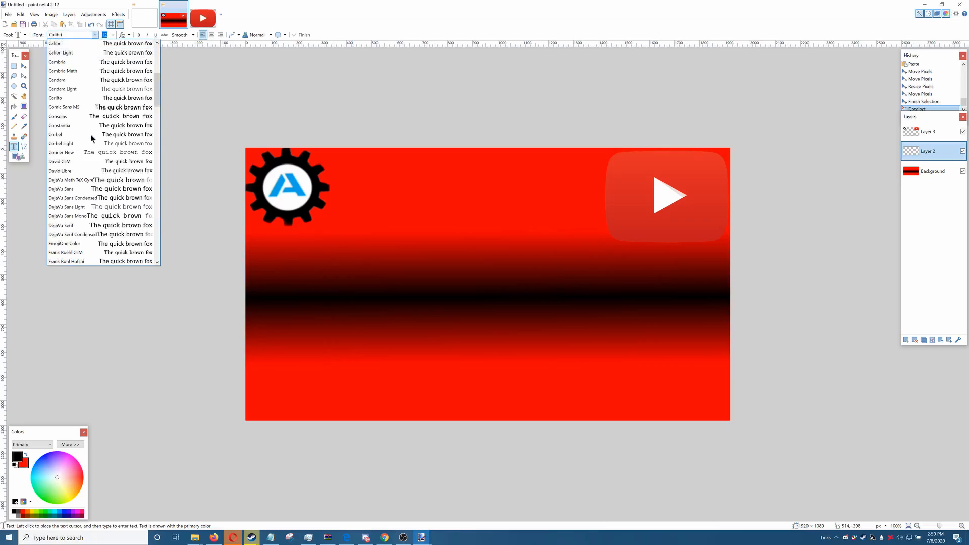
pyautogui.scroll(-3, 109, 158)
pyautogui.scroll(5, 108, 157)
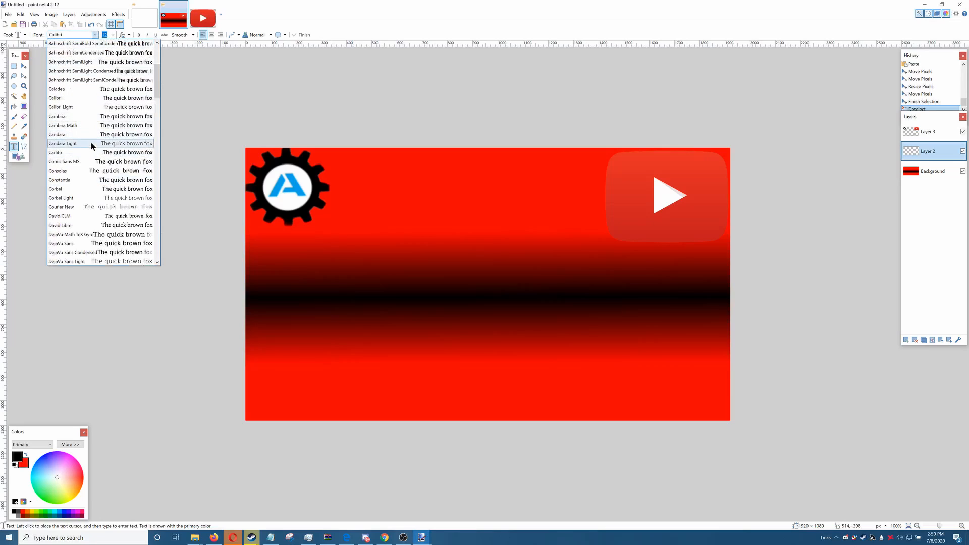
pyautogui.click(80, 161)
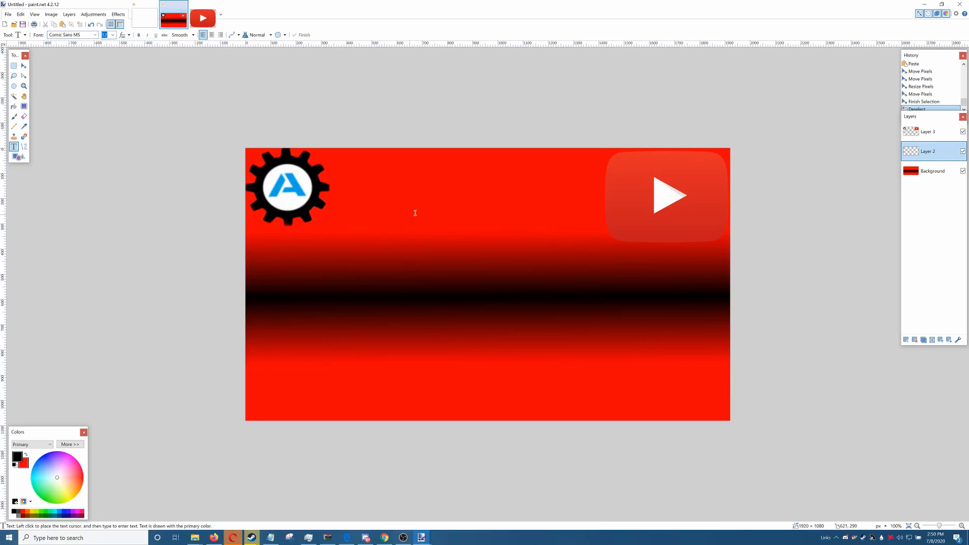
pyautogui.click(390, 215)
pyautogui.hotkey('ctrl', 'v')
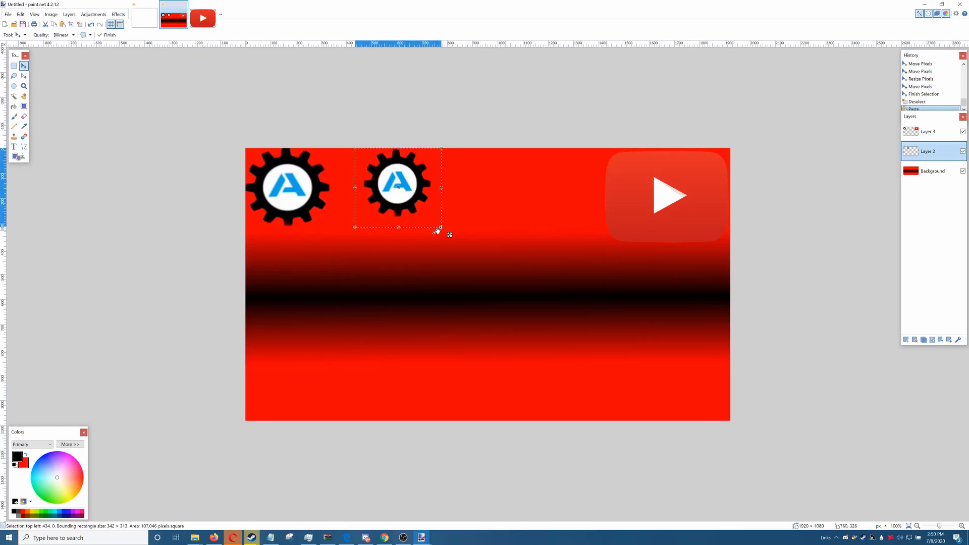
pyautogui.hotkey('ctrl', 'z')
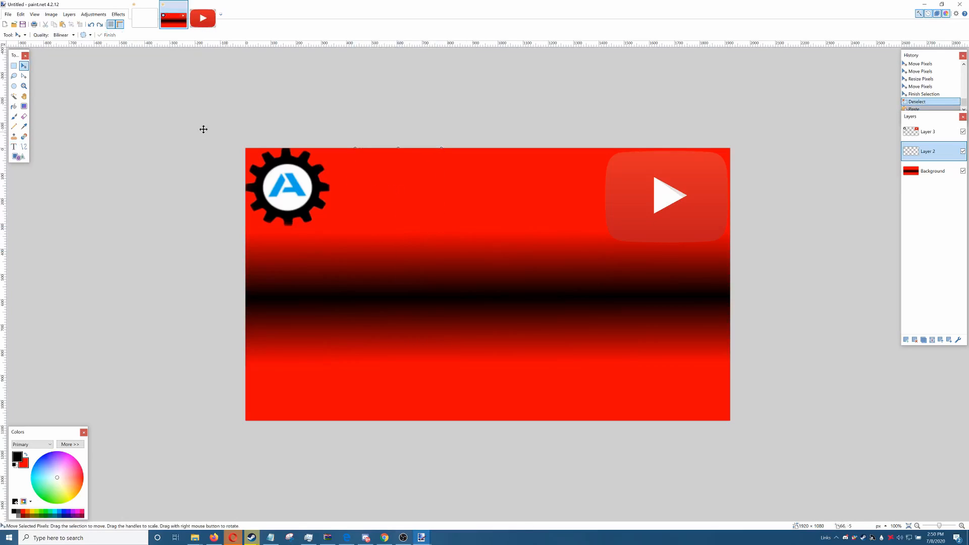
pyautogui.press('s')
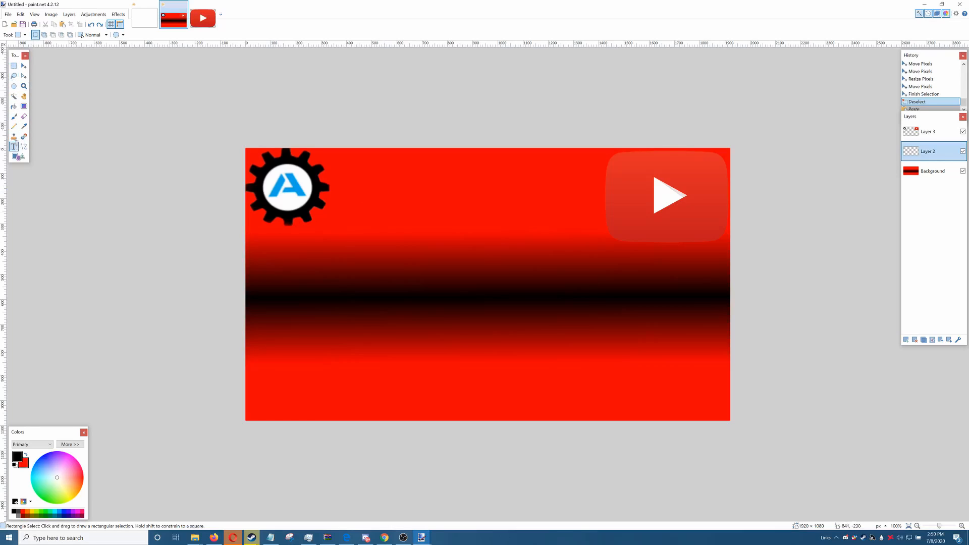
# Step: Start a black text line on Layer 2 between the gear and YouTube logos, reading "How to make"
pyautogui.click(13, 147)
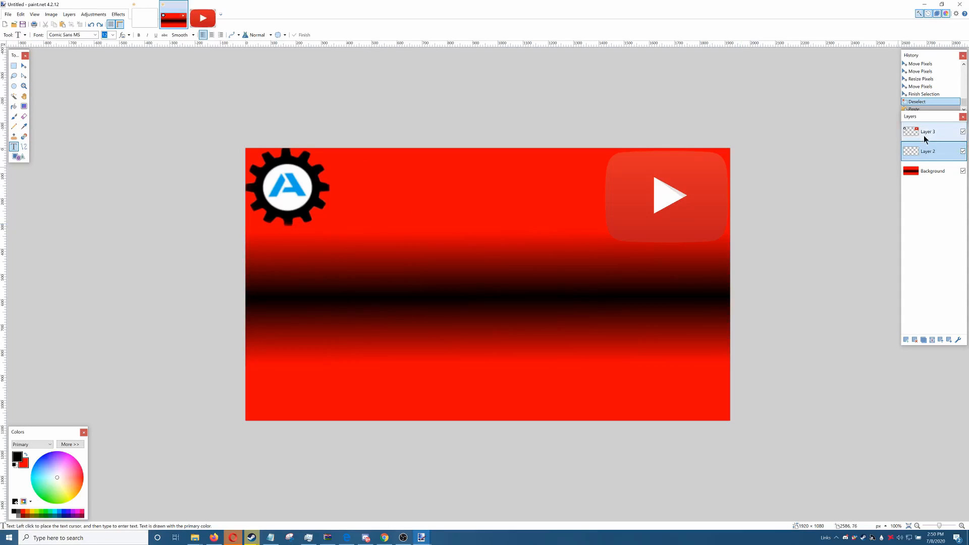
pyautogui.click(372, 209)
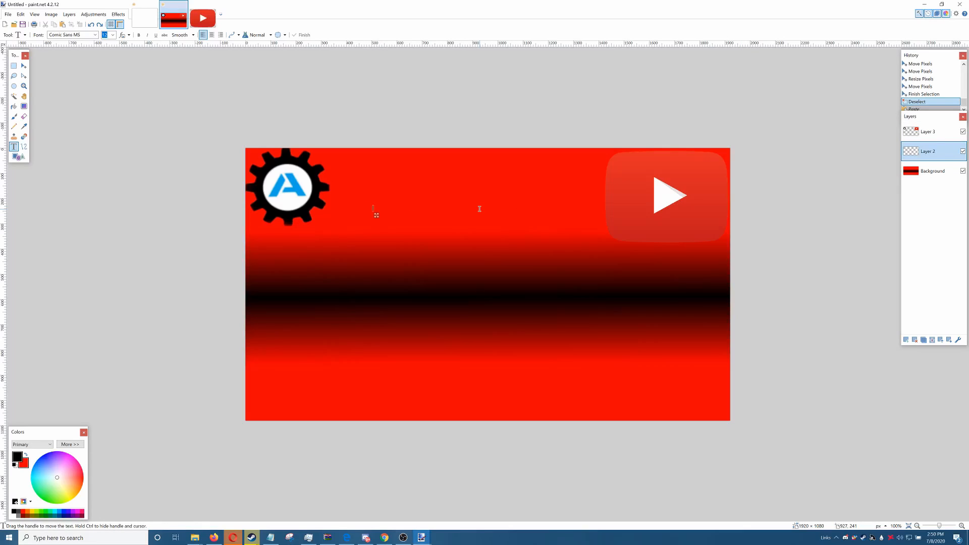
pyautogui.write('H')
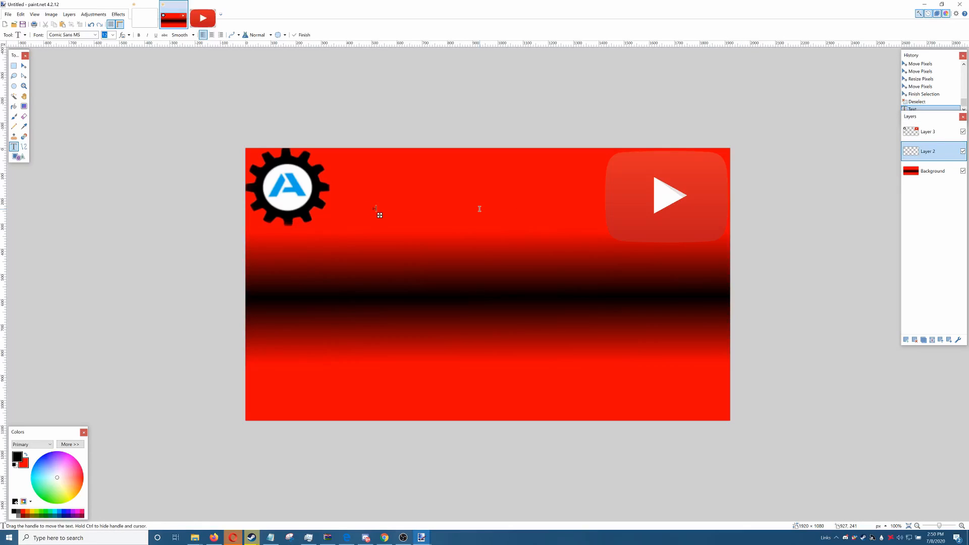
pyautogui.write('el')
pyautogui.write(' to make')
pyautogui.write(' i')
pyautogui.press('BackSpace')
# Step: Switch to Chrome to check the search phrase on the YouTube results page, and return to paint.net
pyautogui.click(385, 538)
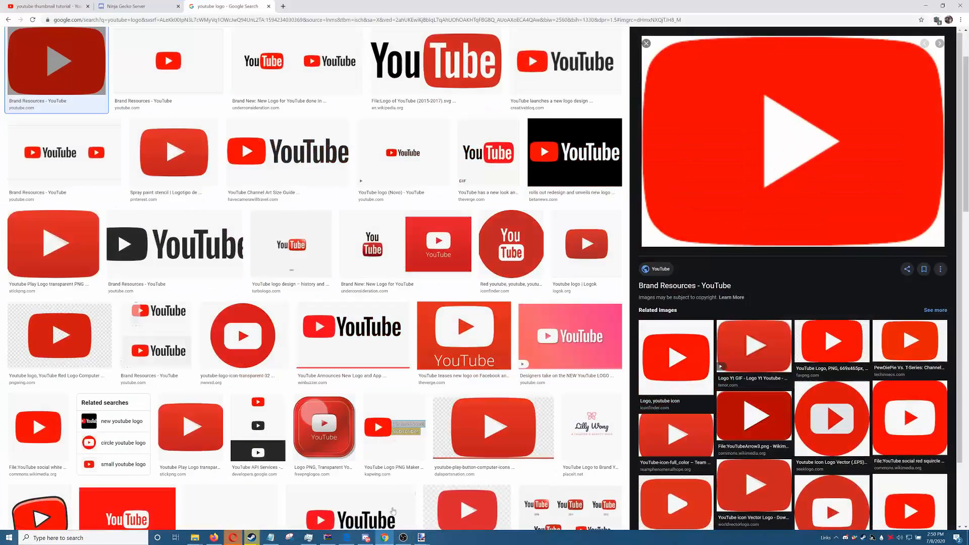
pyautogui.click(48, 6)
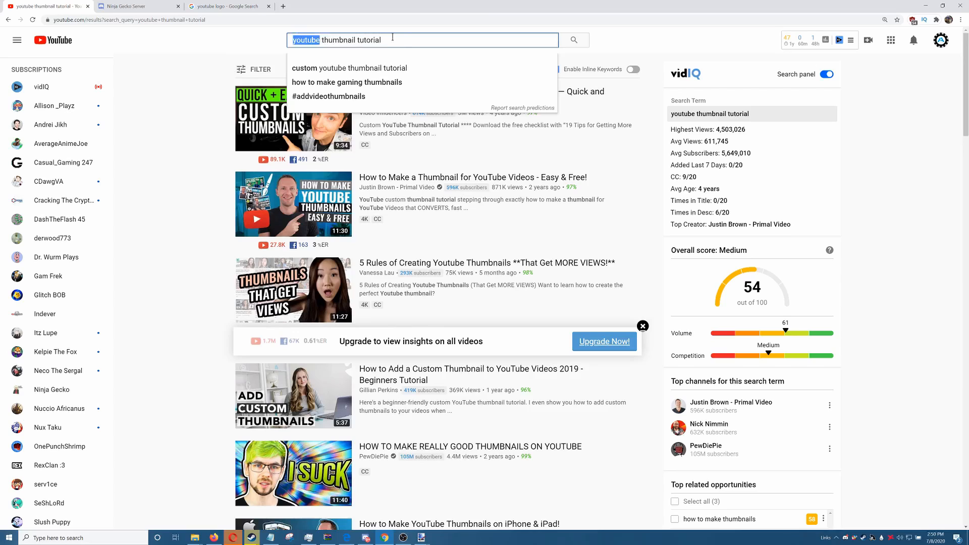
pyautogui.moveTo(393, 42); pyautogui.dragTo(261, 43)
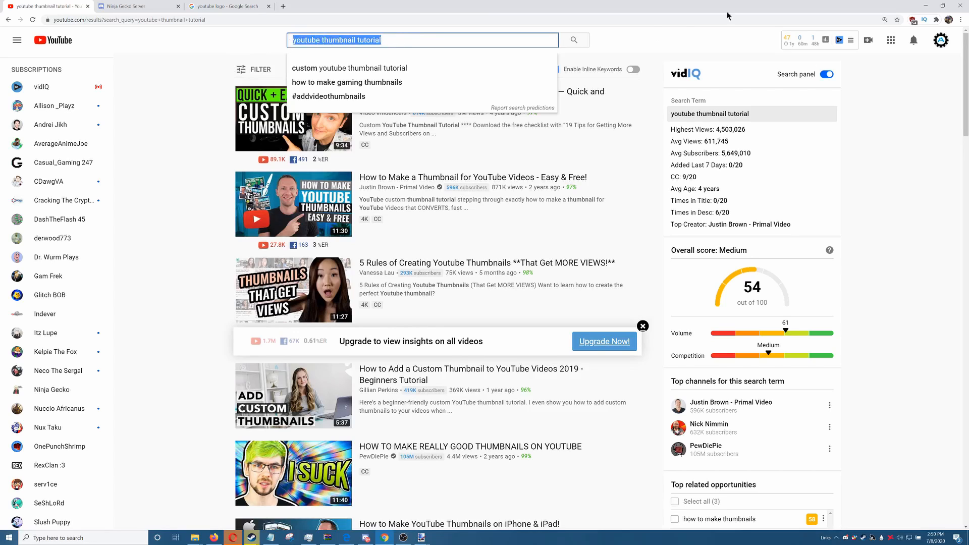
pyautogui.click(926, 5)
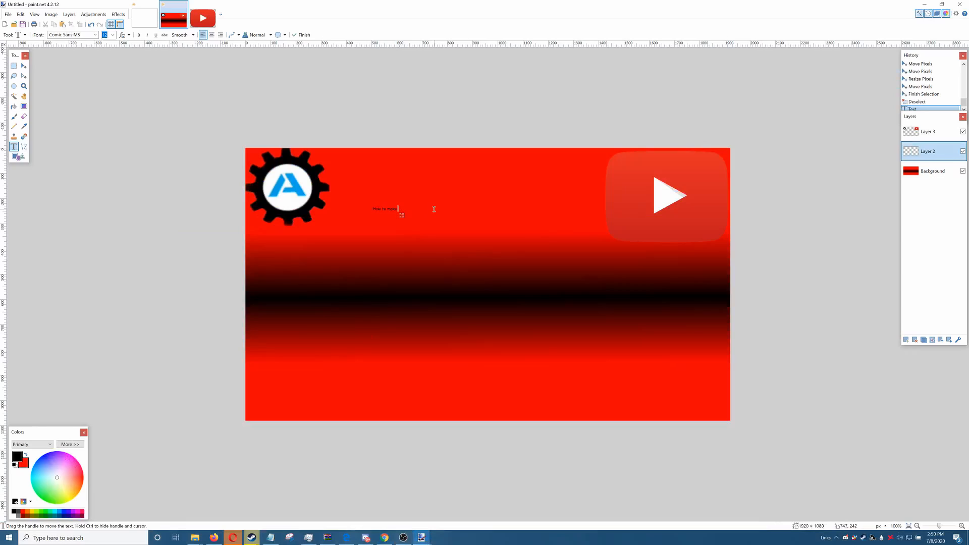
# Step: Replace the text line between the logos with "youtube thumbnail tutorial!"
pyautogui.press('BackSpace')
pyautogui.press('BackSpace')
pyautogui.press('BackSpace')
pyautogui.press('BackSpace')
pyautogui.press('BackSpace')
pyautogui.press('BackSpace')
pyautogui.press('BackSpace')
pyautogui.press('BackSpace')
pyautogui.press('BackSpace')
pyautogui.press('BackSpace')
pyautogui.press('BackSpace')
pyautogui.write('youtube thumbnail tutorial!')
# Step: Set the font size of the "youtube thumbnail tutorial!" text to 28 and open the size choices again
pyautogui.click(112, 37)
pyautogui.click(109, 119)
pyautogui.click(112, 35)
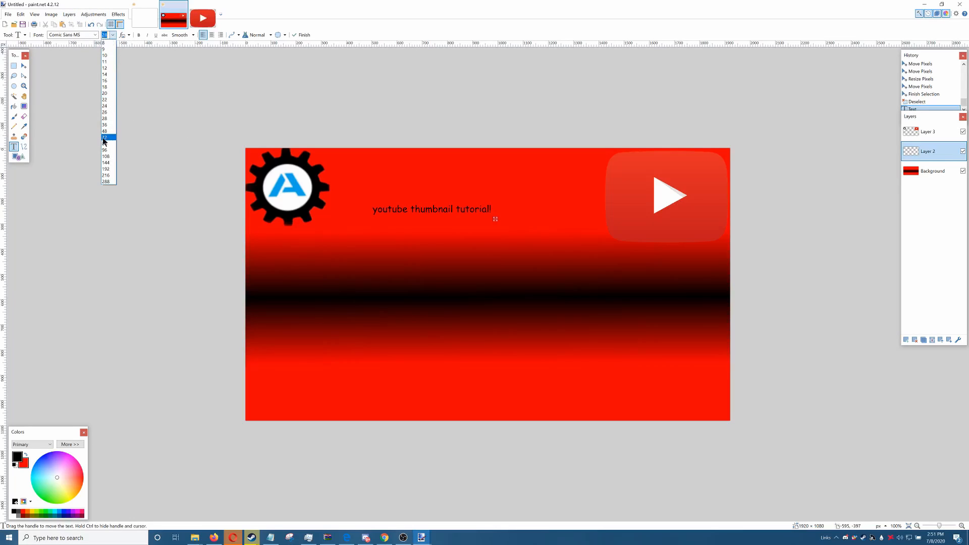